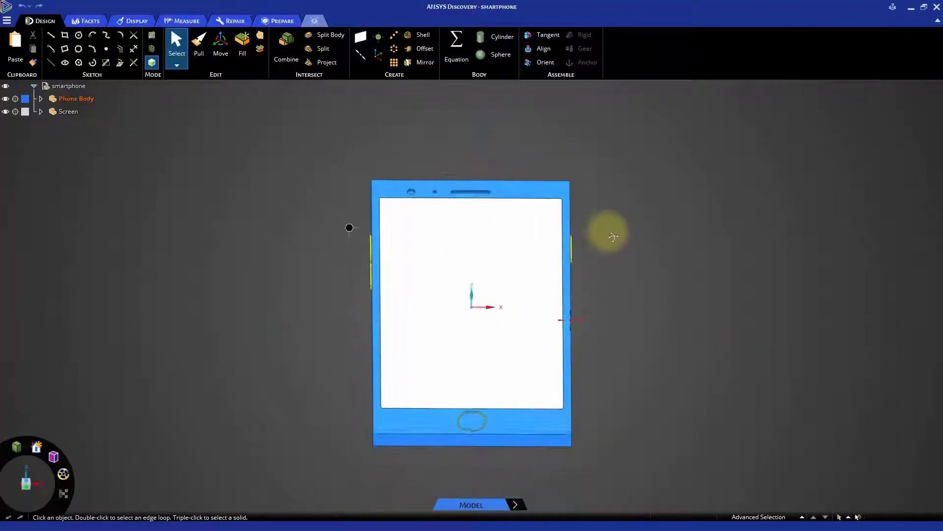
Step: Sketch a 2 mm circle on the bottom edge face, offset 4 mm and 25 mm from the corner
middle_click_drag(612, 324, 607, 231)
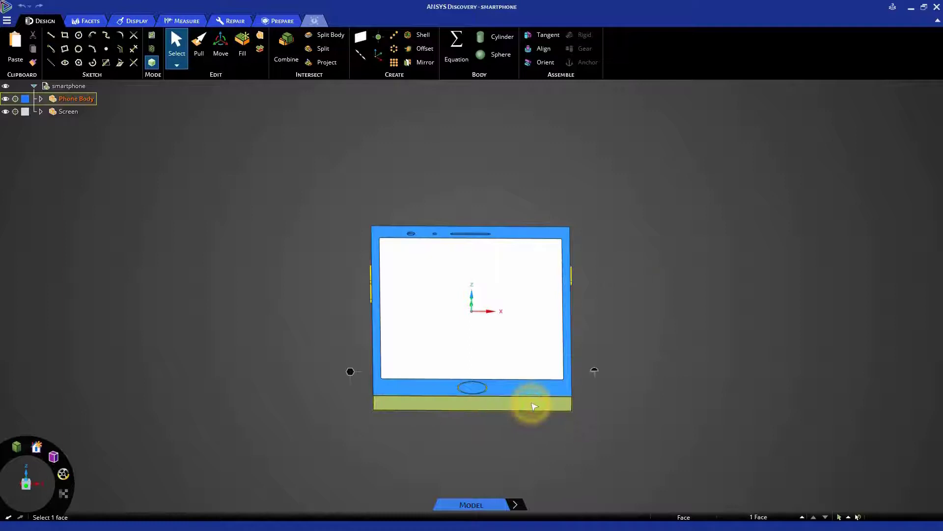
left_click(531, 403)
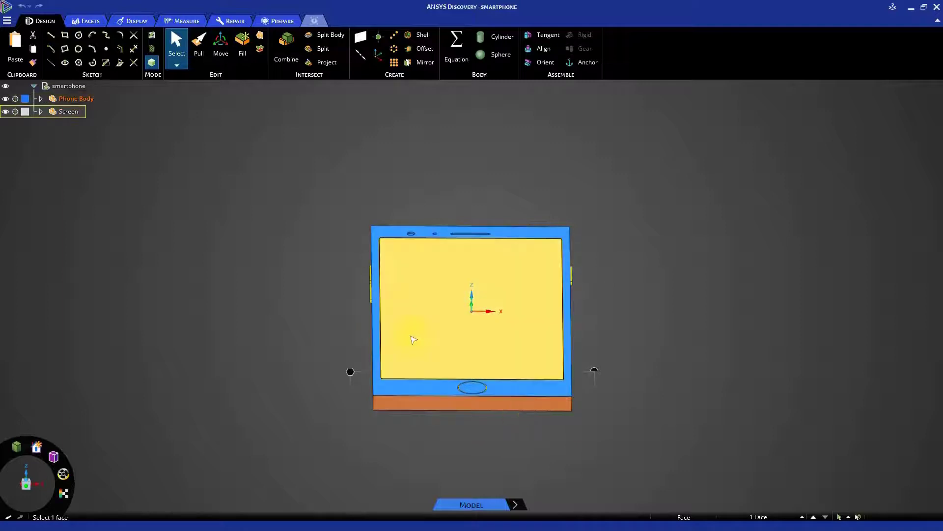
left_click(79, 36)
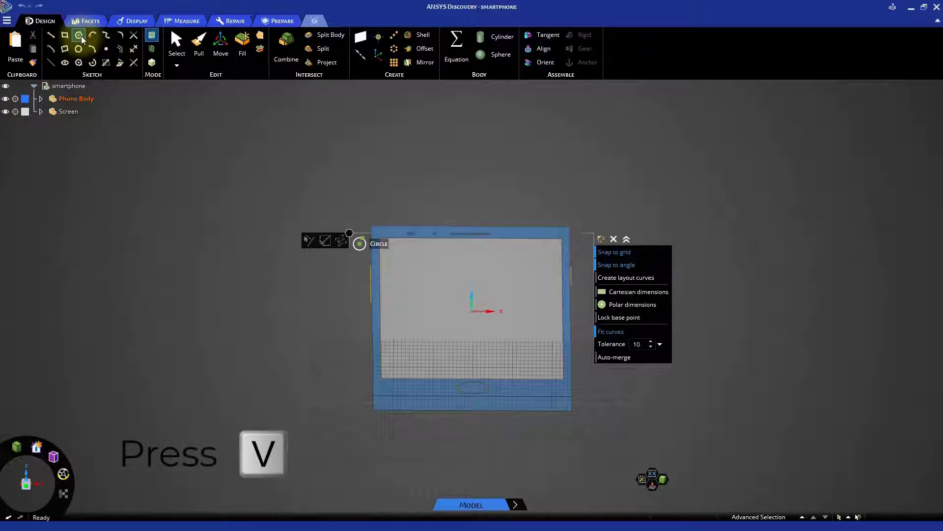
key("v")
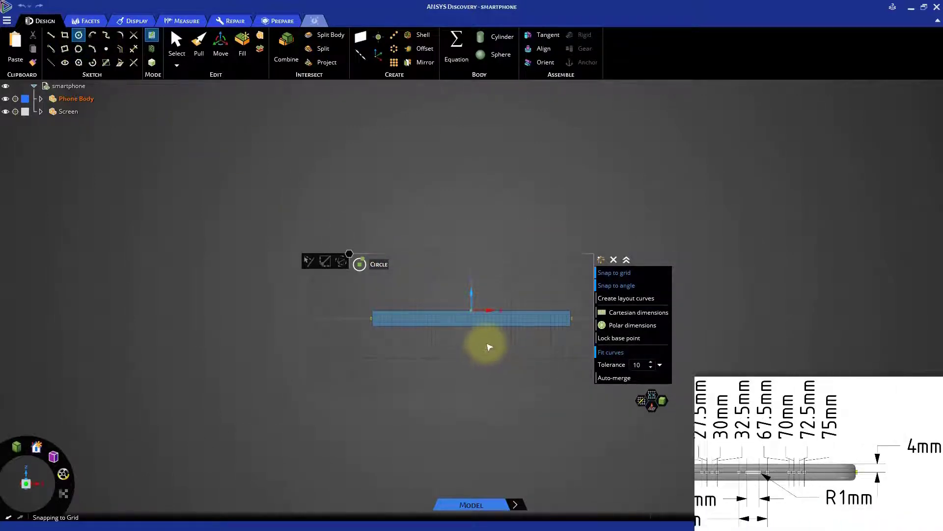
middle_click_drag(489, 345, 508, 451, "ctrl")
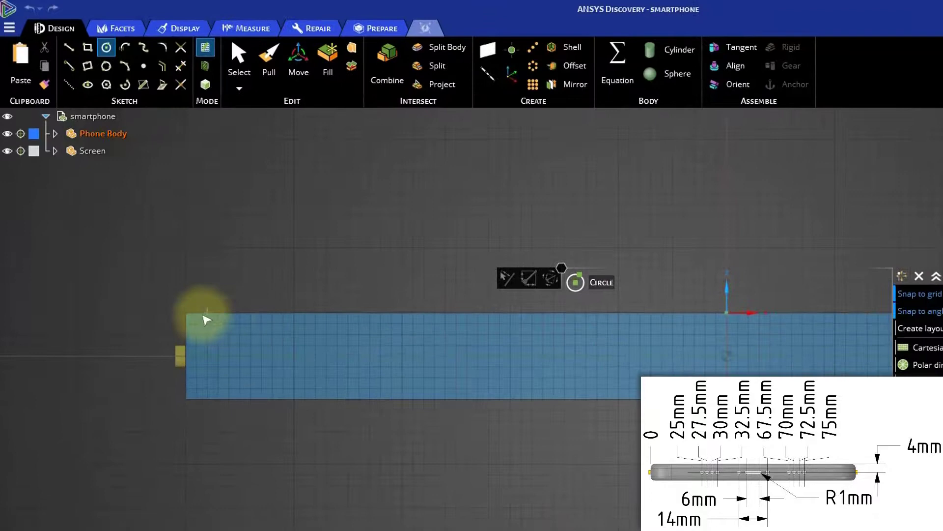
left_click(186, 313)
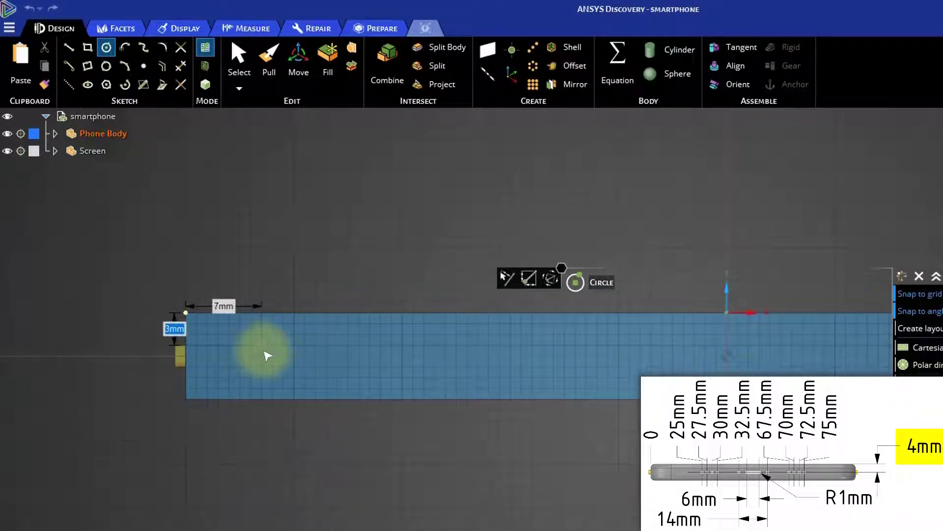
type("4")
key("Tab")
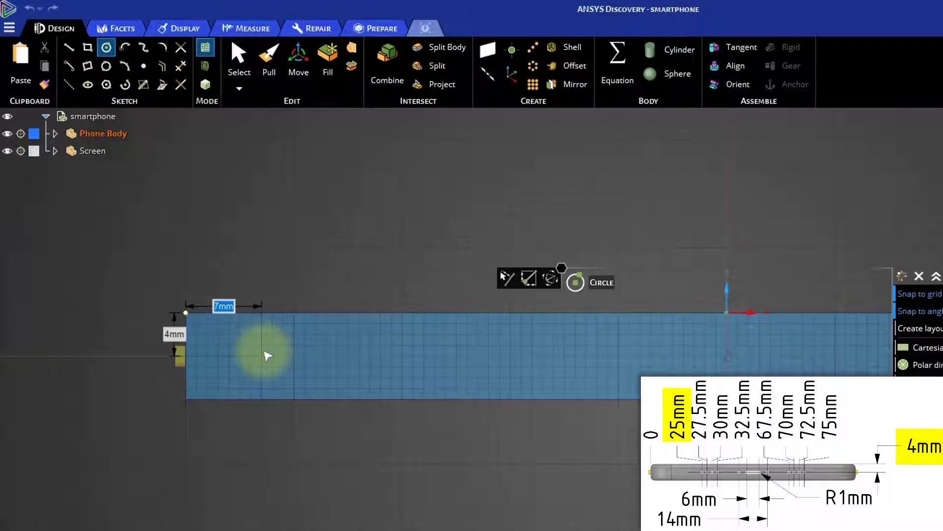
type("25")
key("Return")
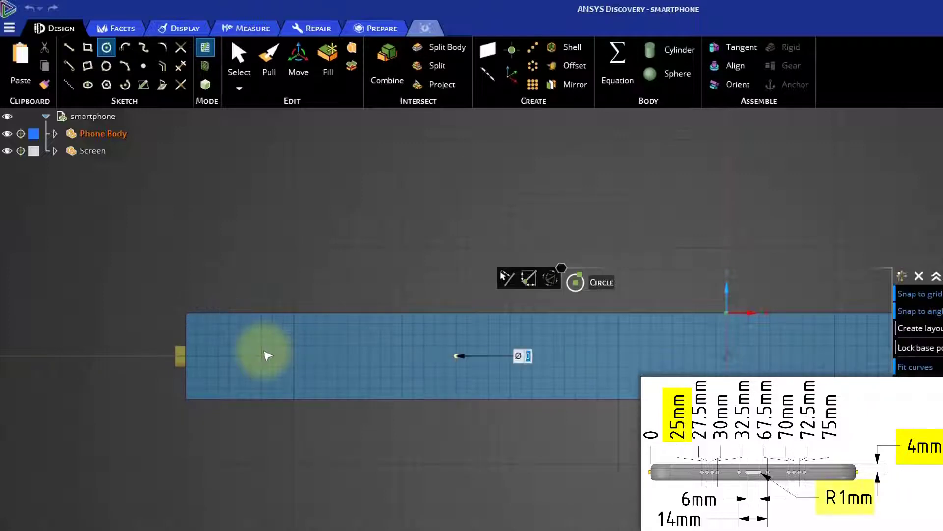
type("2")
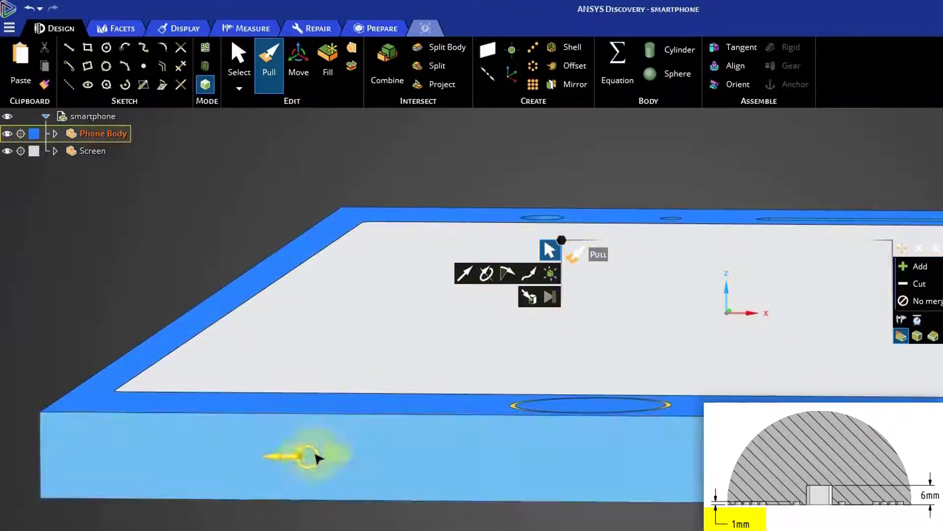
Step: Pull the circle 1 mm into the body to cut the hole
left_click(312, 456)
type("1")
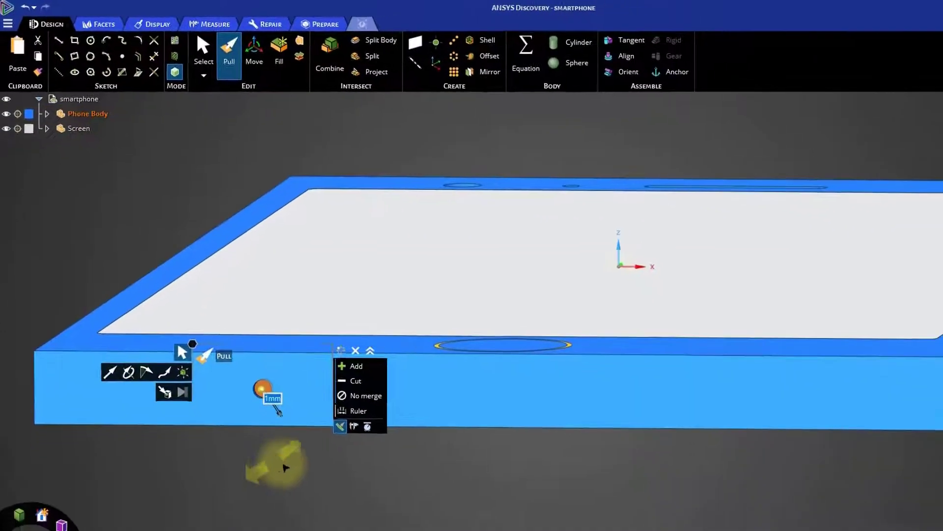
key("Return")
key("s")
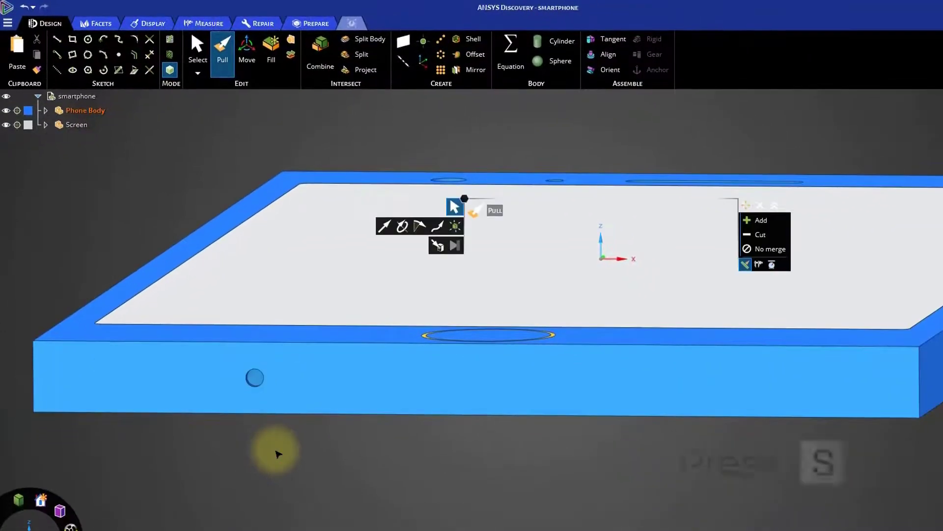
Step: Linear-pattern the hole along the bottom edge with 4 copies at 2.5 mm spacing
key("s")
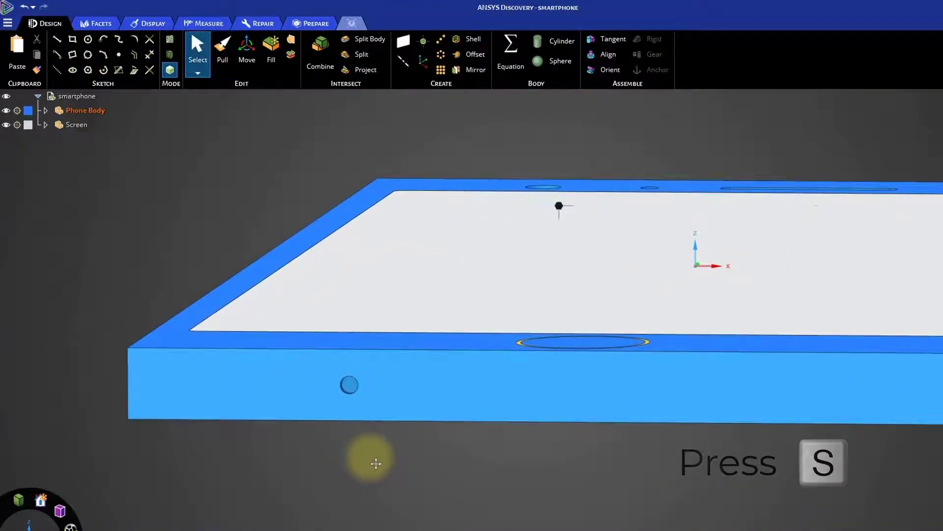
left_click(440, 41)
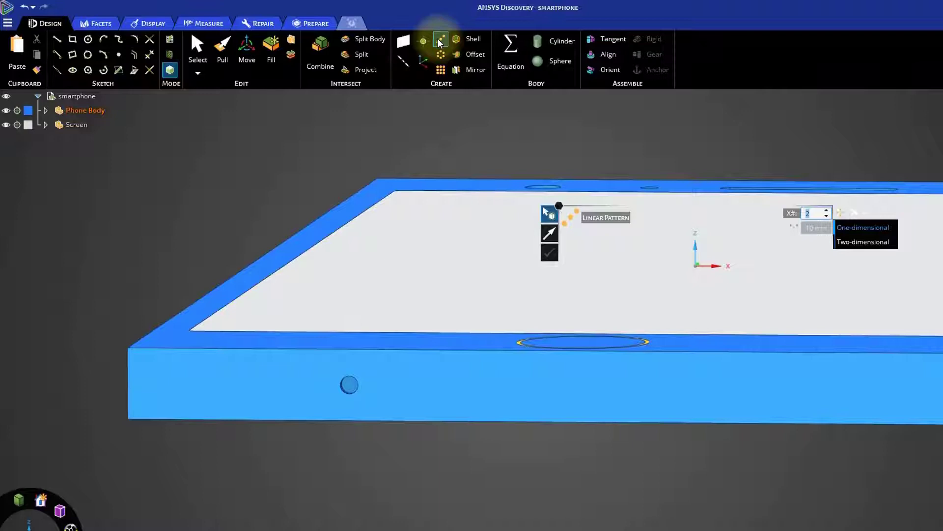
left_click(330, 368)
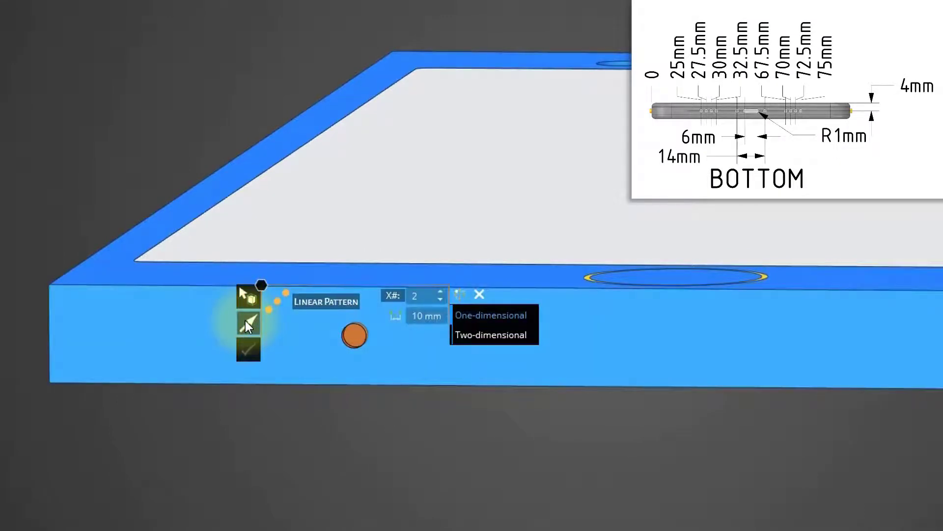
left_click(245, 321)
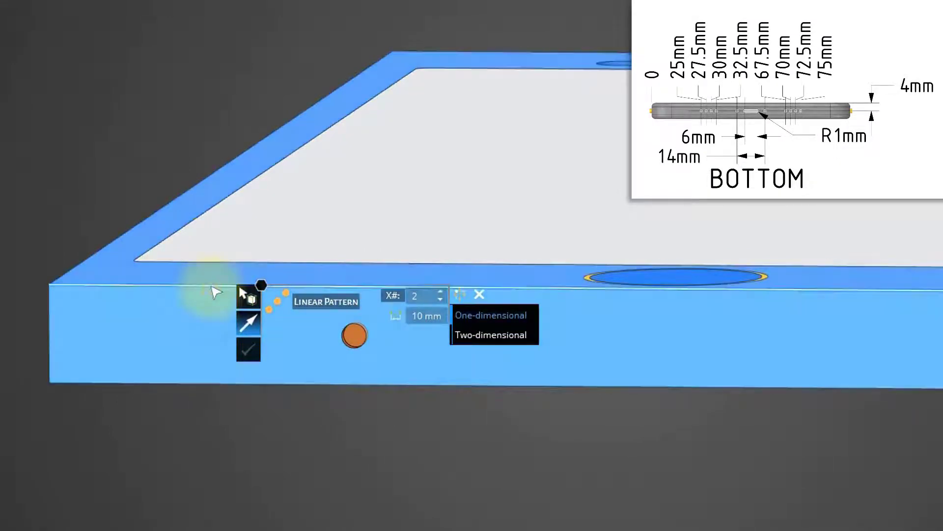
left_click(212, 287)
type("8")
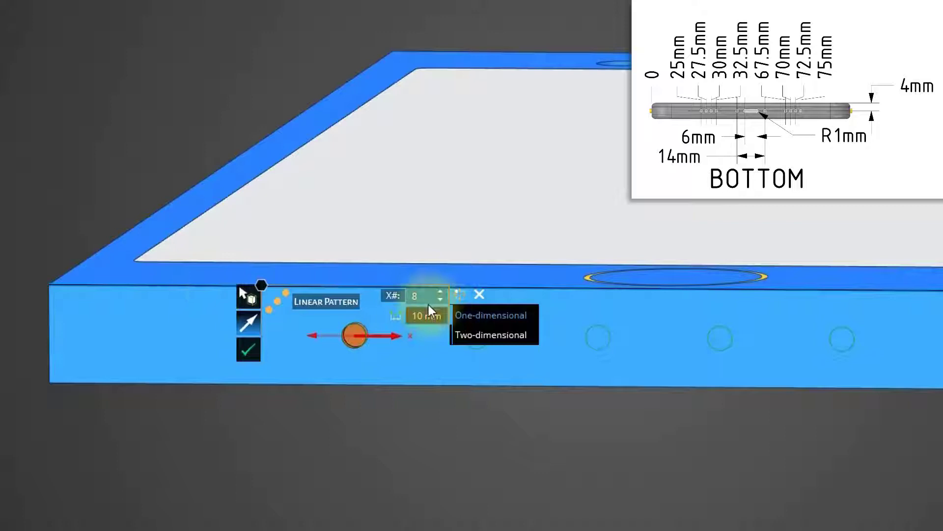
left_click(417, 295)
type("4")
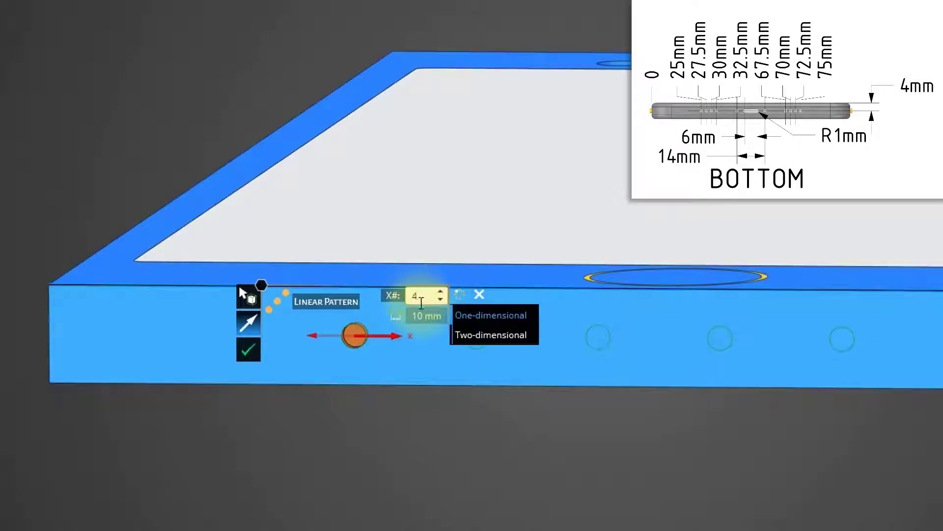
left_click(422, 316)
type("2.5")
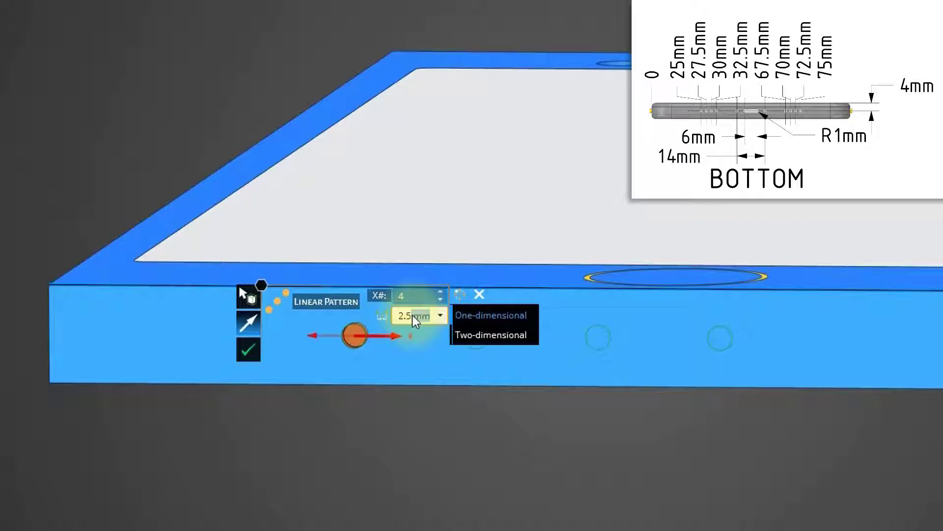
left_click(248, 350)
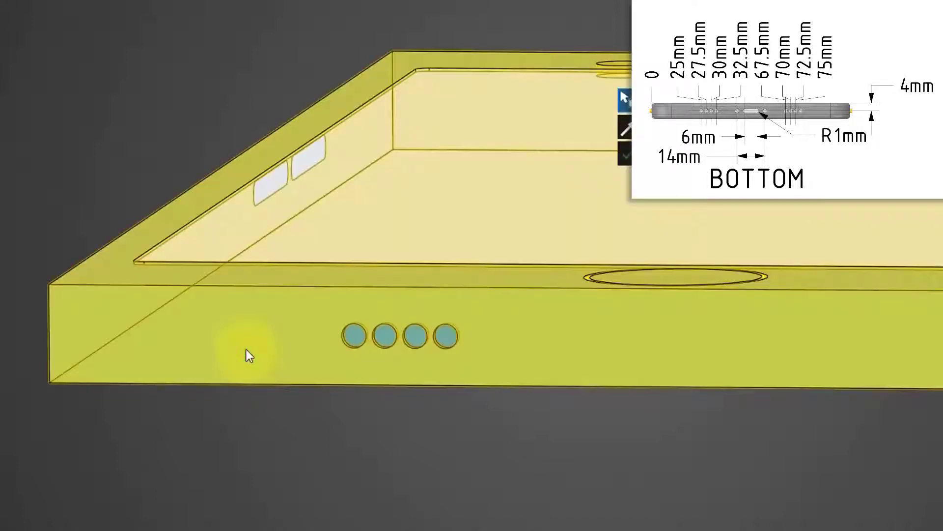
left_click(370, 443)
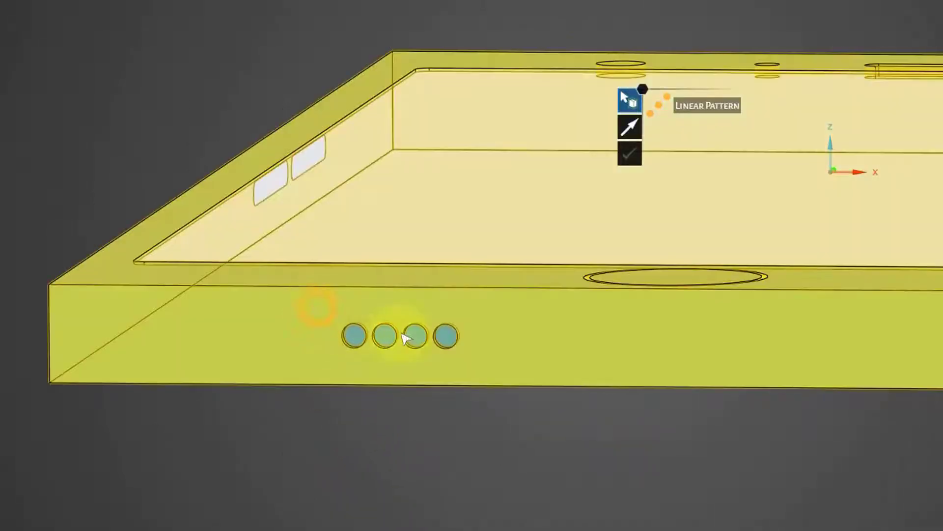
Step: Copy the four-hole row along the bottom edge to 67.5 mm from the phone's left end
left_click_drag(319, 315, 480, 365)
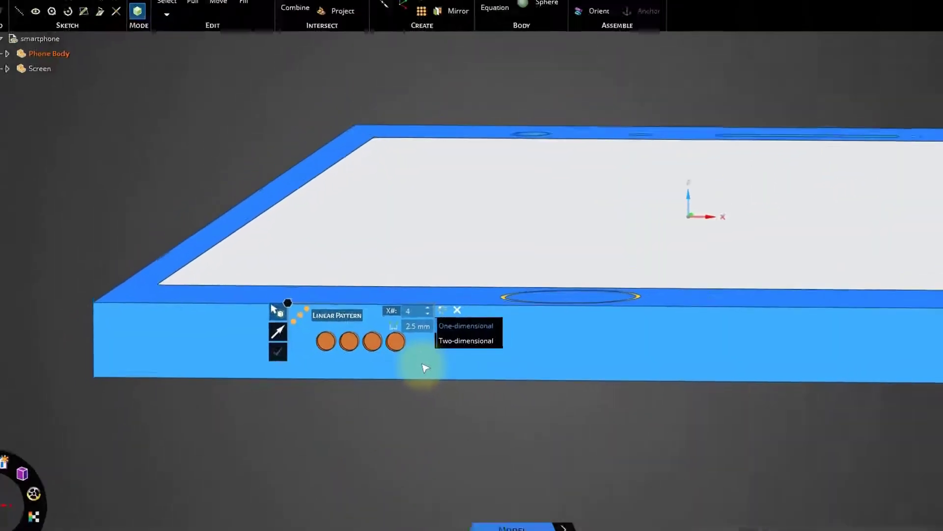
left_click(221, 46)
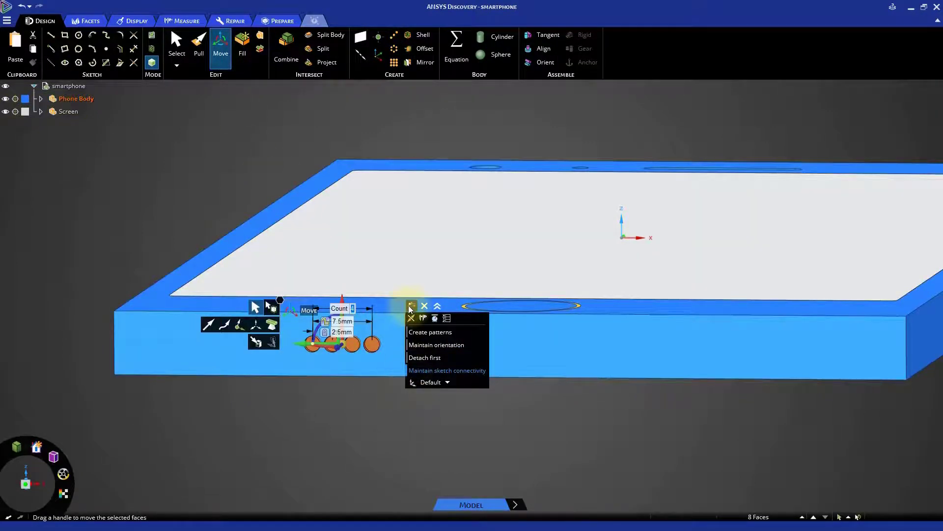
left_click_drag(412, 307, 418, 193)
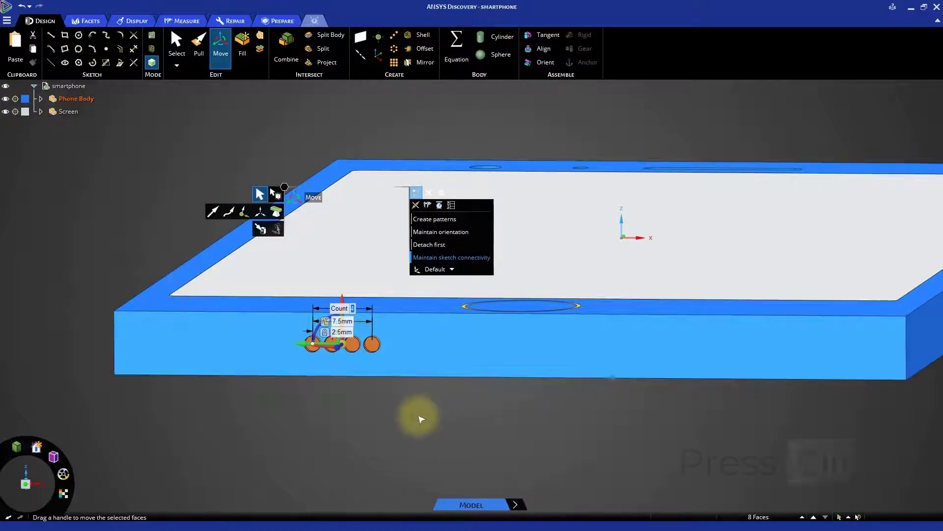
key("ctrl")
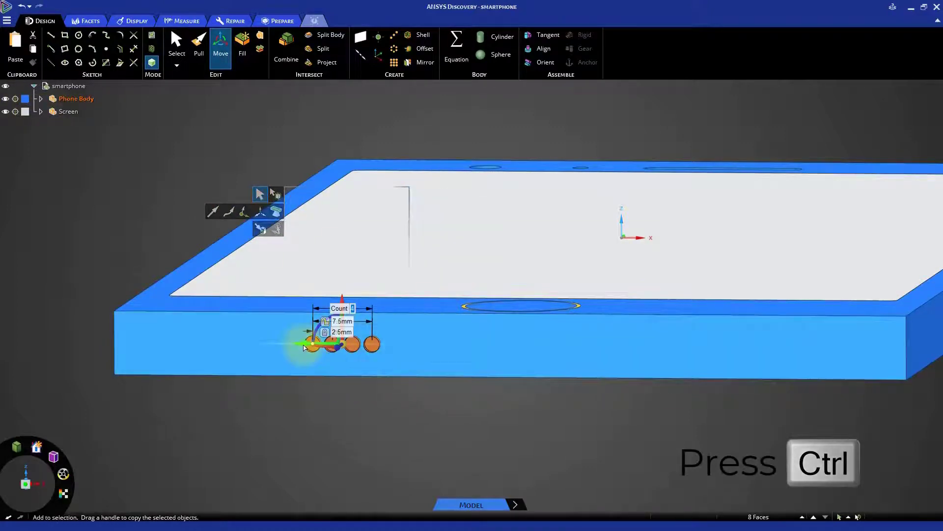
left_click_drag(305, 347, 660, 364, "ctrl")
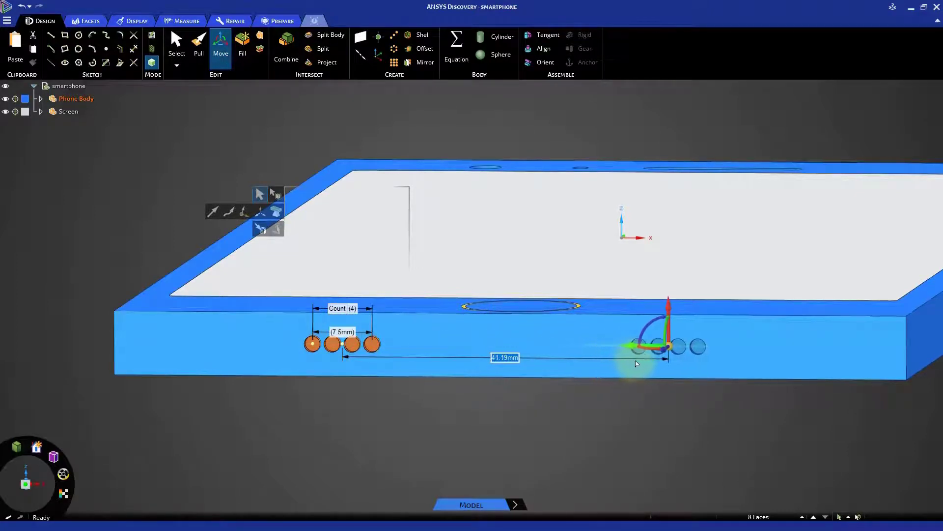
left_click_drag(659, 364, 693, 361, "ctrl")
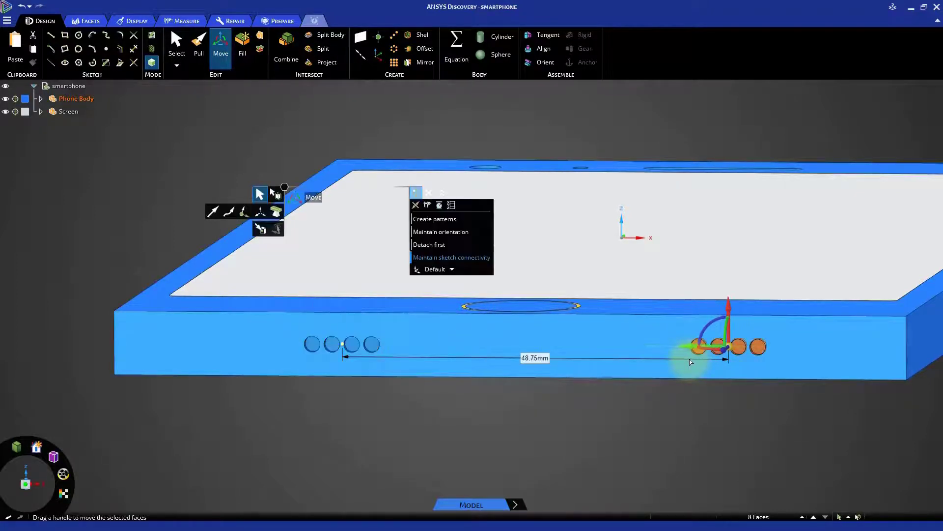
middle_click_drag(662, 399, 660, 415)
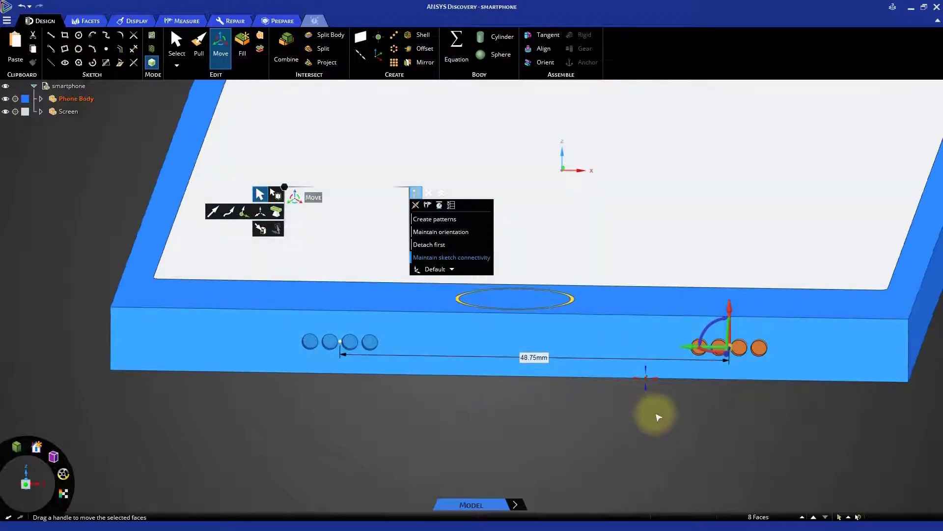
left_click_drag(687, 351, 634, 357)
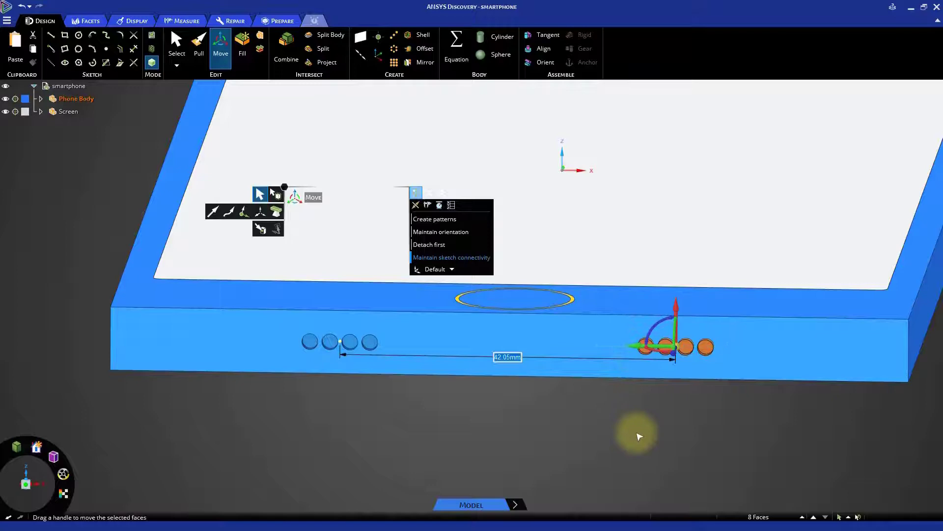
scroll(656, 390, "up", 2)
scroll(657, 385, "up", 2)
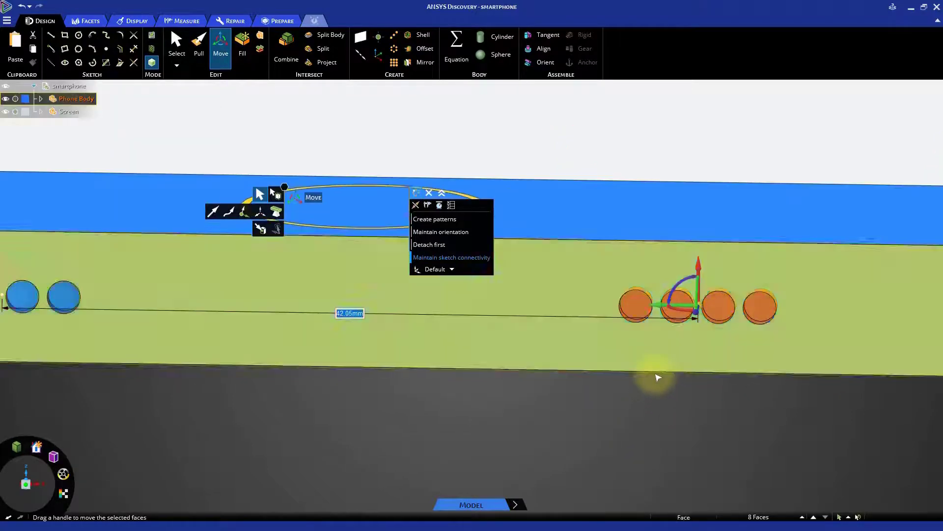
middle_click_drag(653, 371, 645, 372)
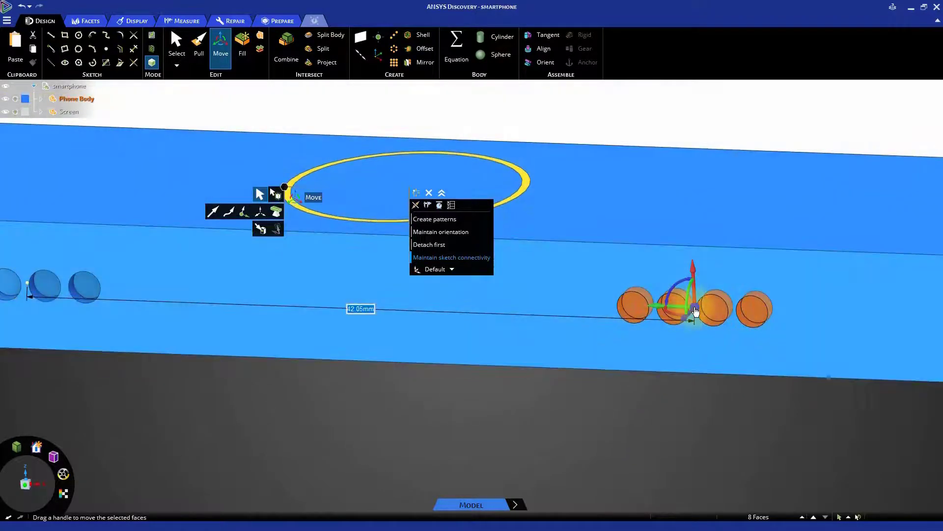
left_click_drag(696, 313, 634, 303)
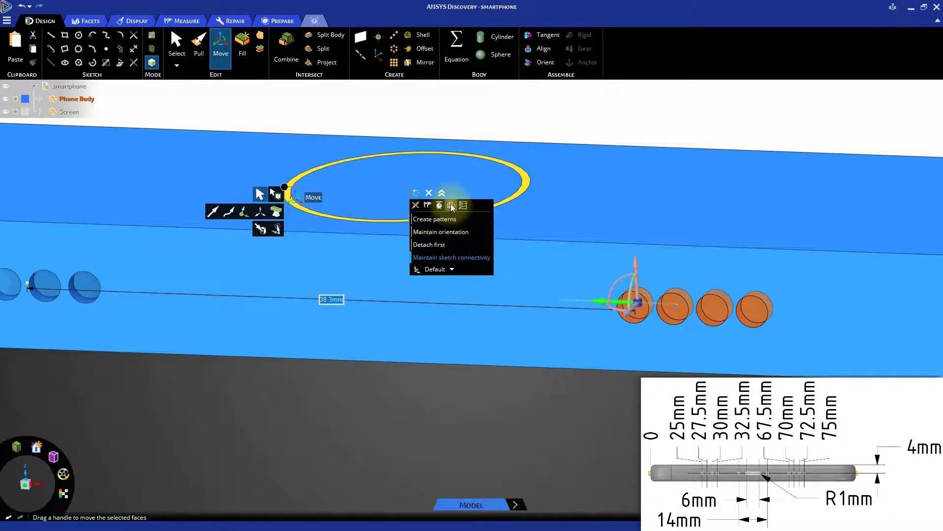
scroll(430, 332, "down", 3)
type("67")
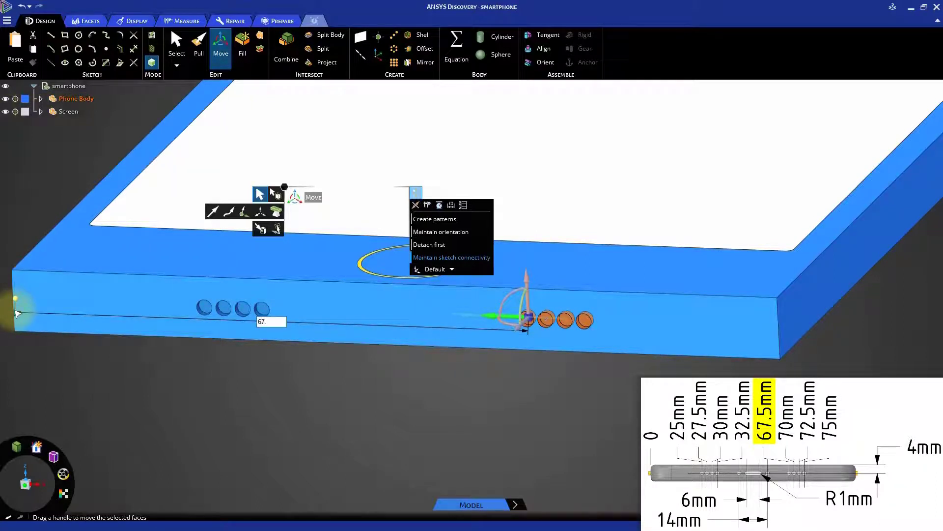
type(".5")
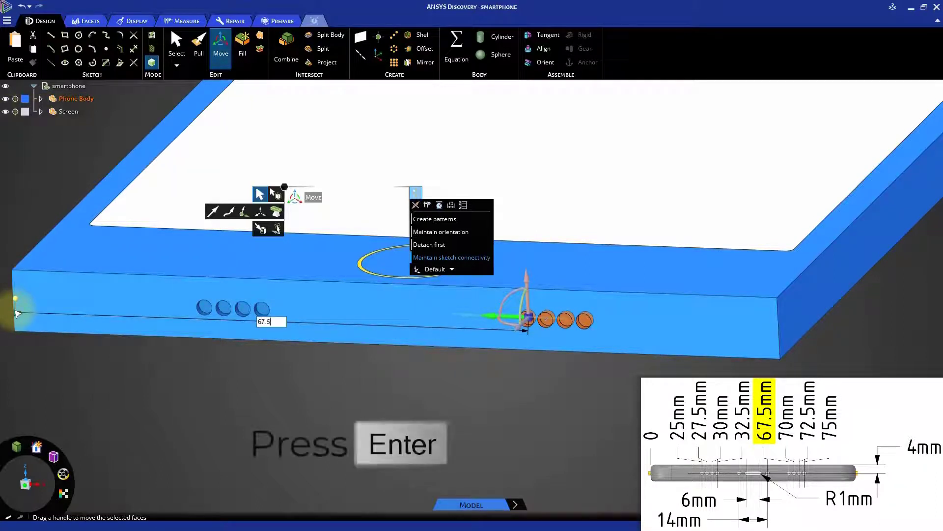
key("Return")
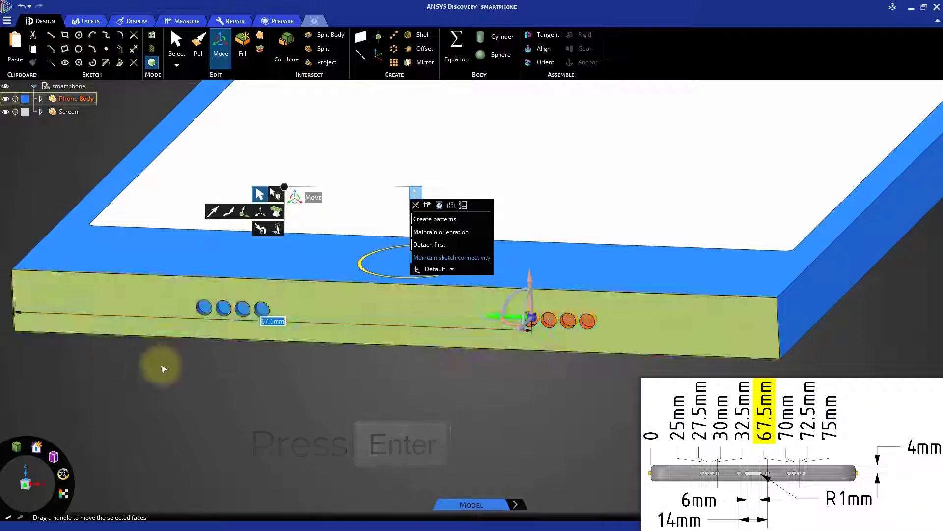
key("s")
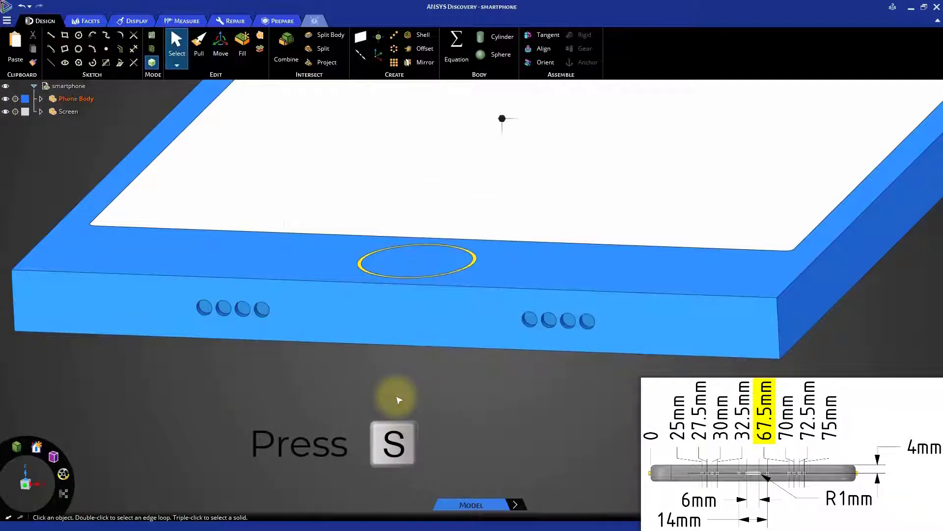
Step: Sketch a rounded charging-port slot on the bottom edge face between the two hole rows
middle_click_drag(398, 400, 455, 407, "shift")
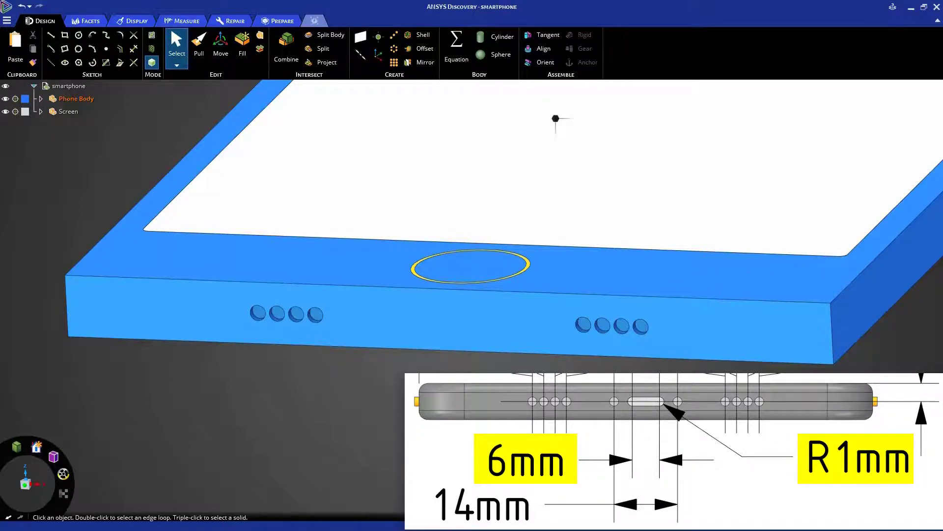
key("t")
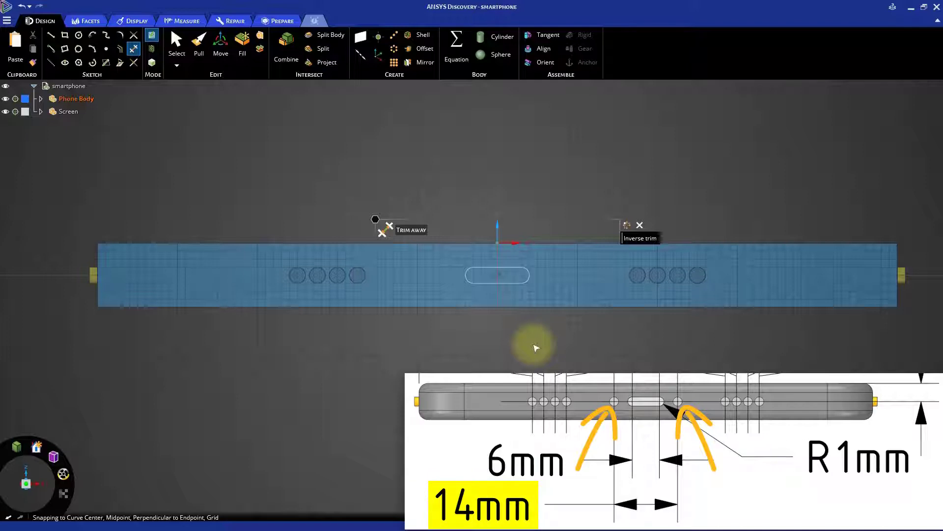
key("c")
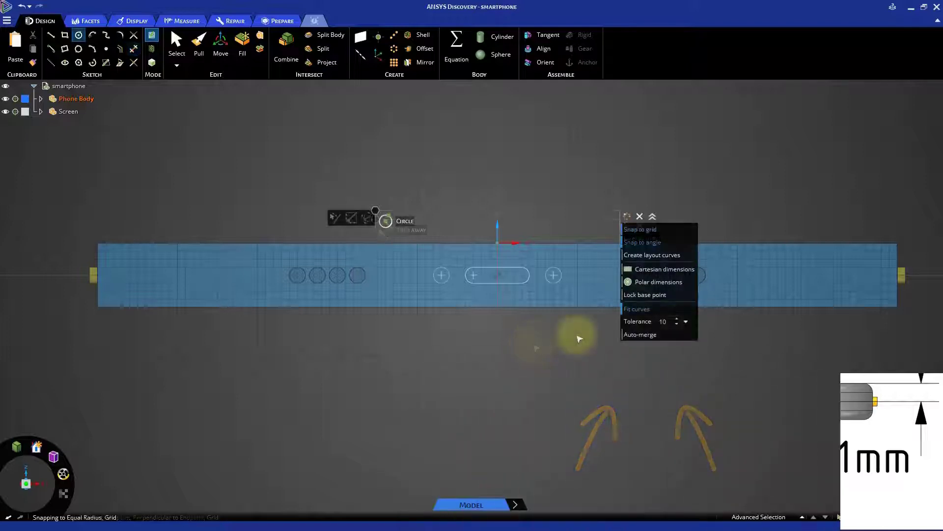
Step: Pull the charging-port slot face -6 mm to recess it into the bottom edge
left_click(200, 42)
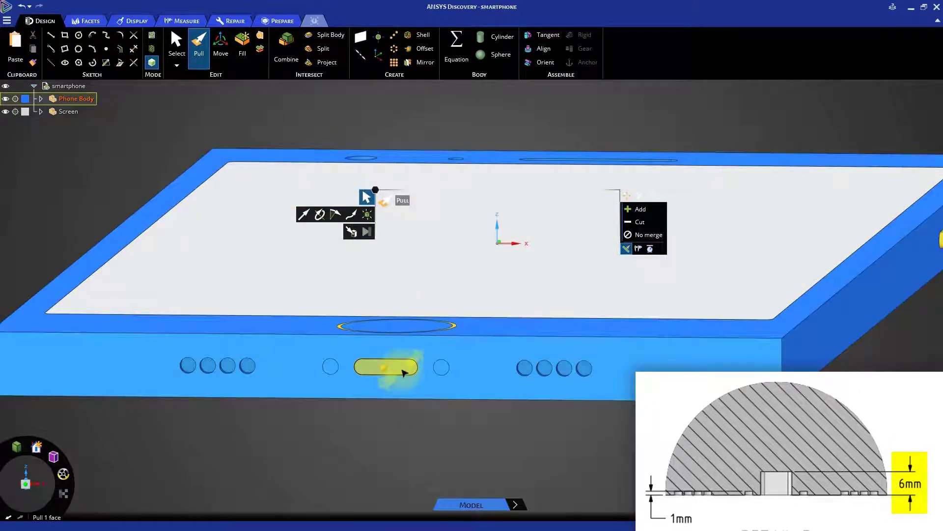
left_click(403, 372)
type("-6")
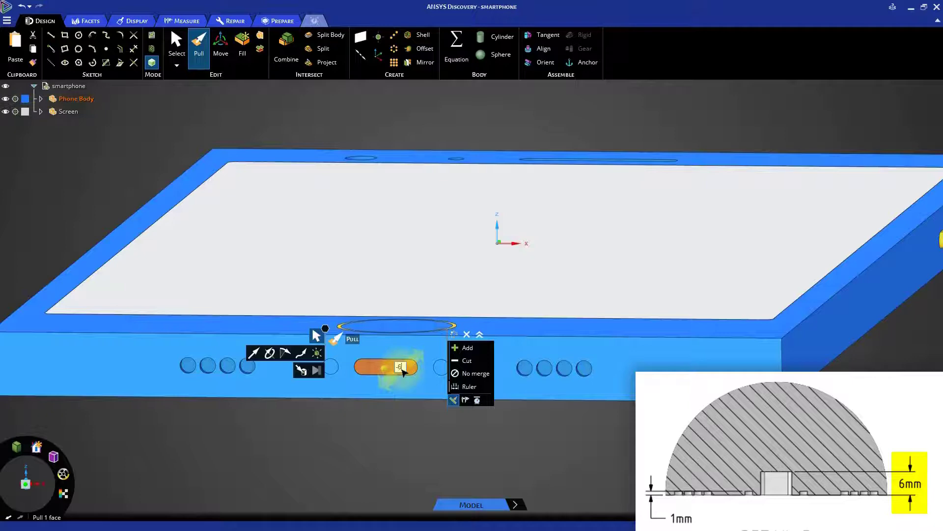
key("Return")
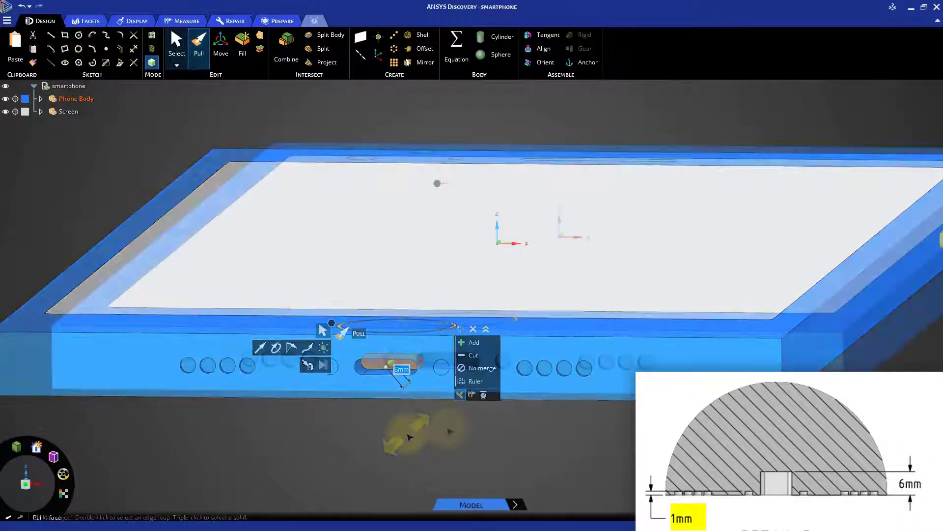
key("Escape")
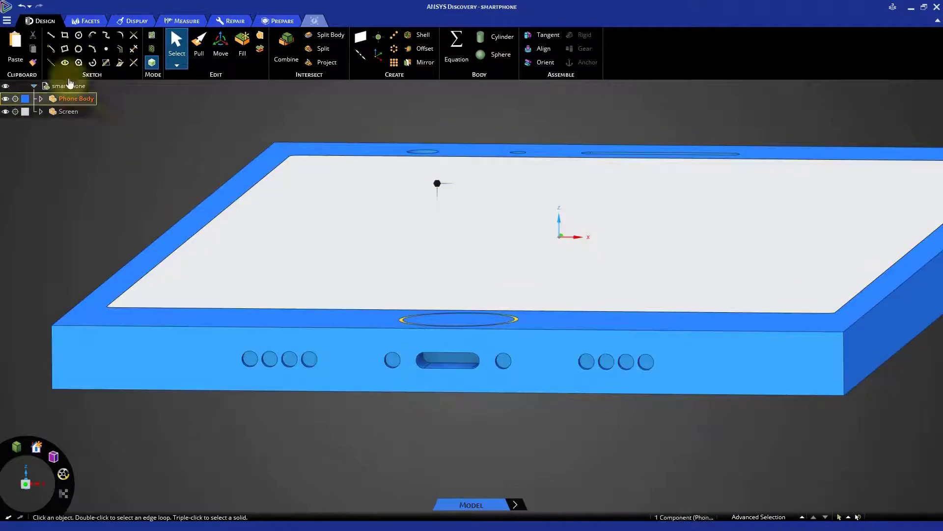
Step: Orient the view square to the phone's back face and start a sketch on it
left_click(7, 21)
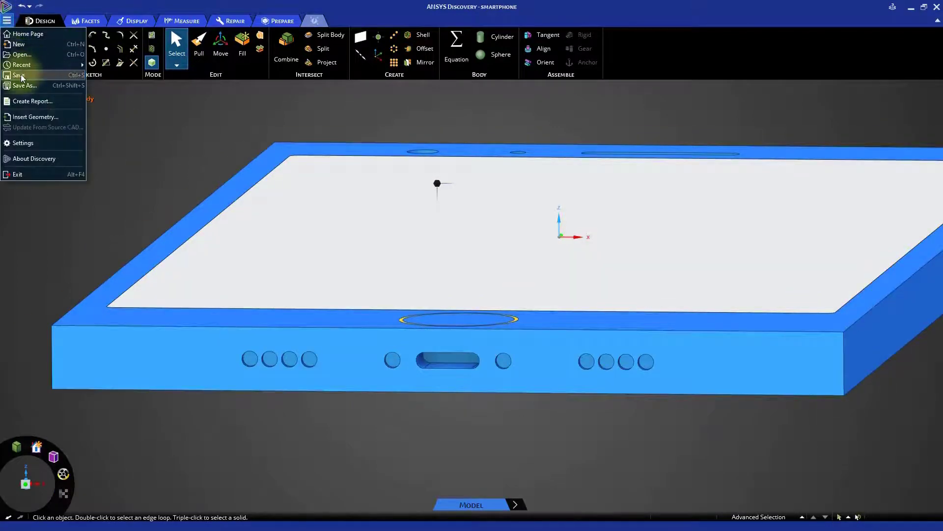
key("h")
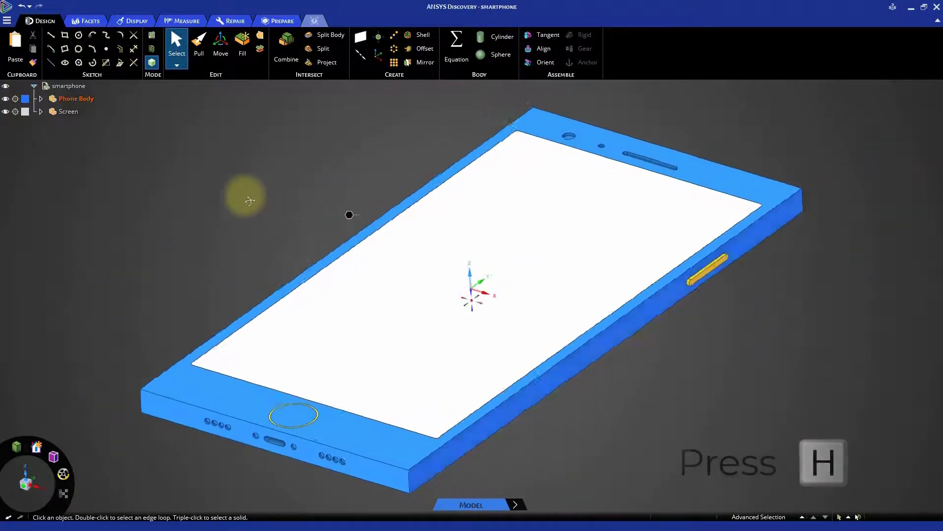
middle_click_drag(246, 196, 110, 169)
left_click(531, 254)
key("v")
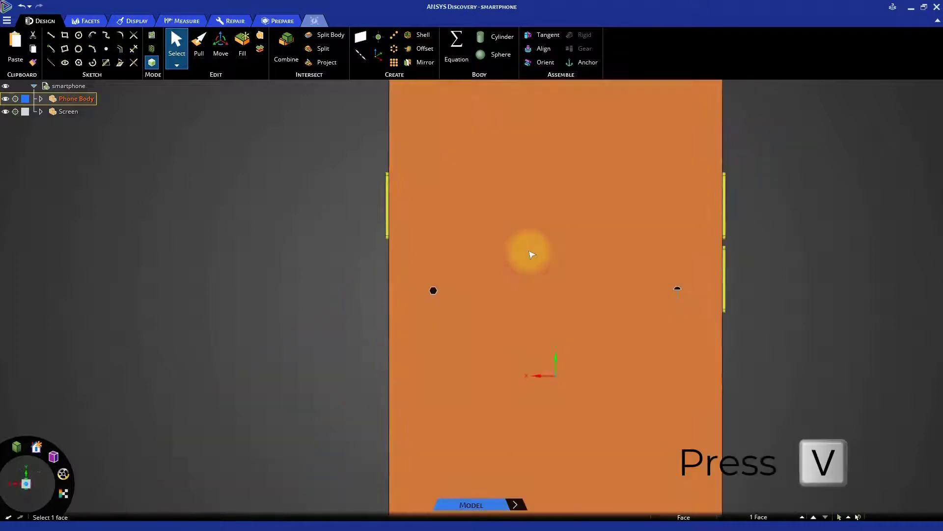
left_click(632, 268)
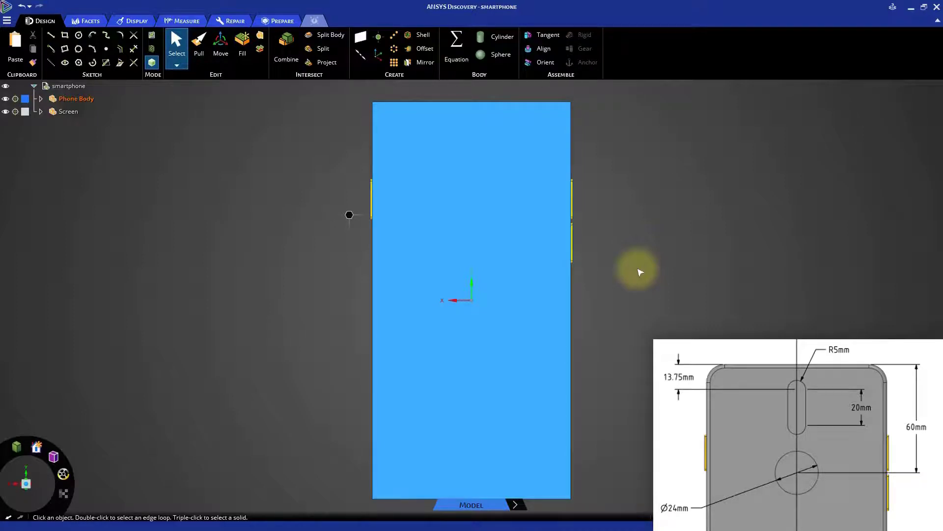
left_click(516, 259)
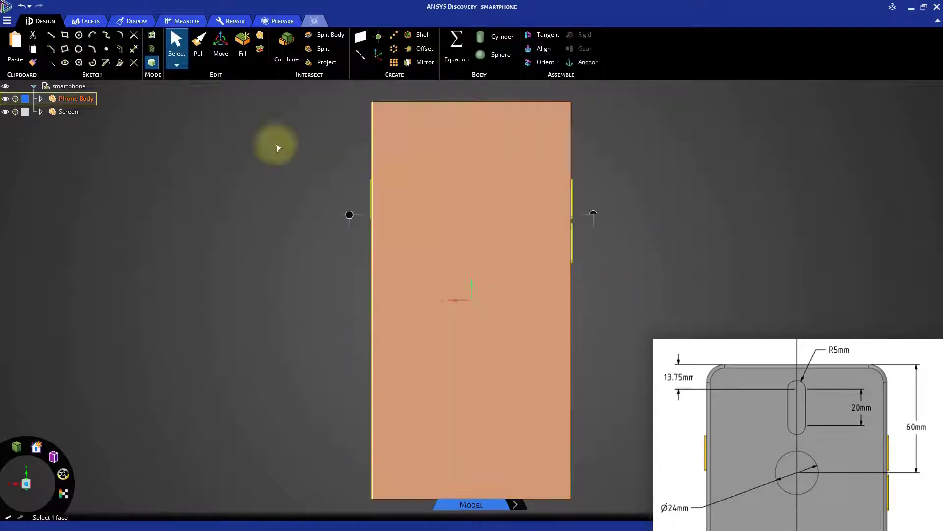
left_click(152, 35)
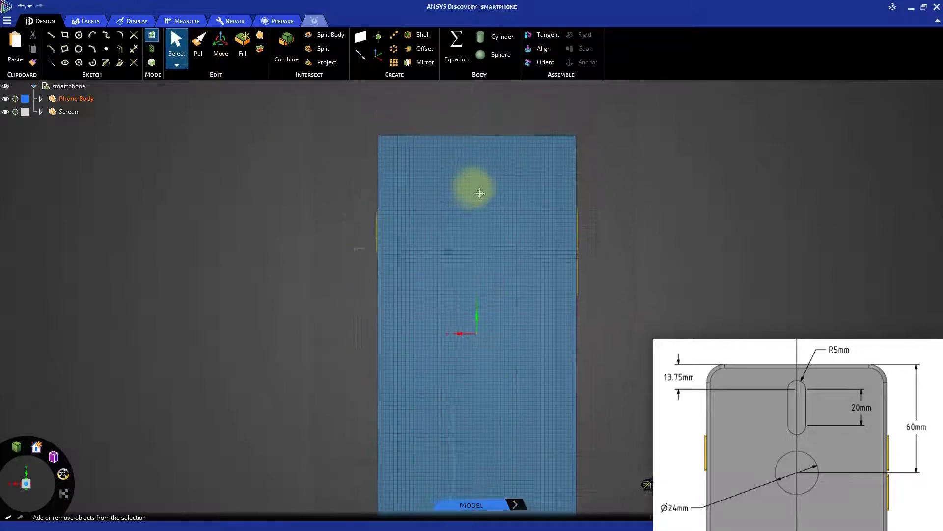
scroll(491, 240, "up", 3)
scroll(495, 285, "up", 2)
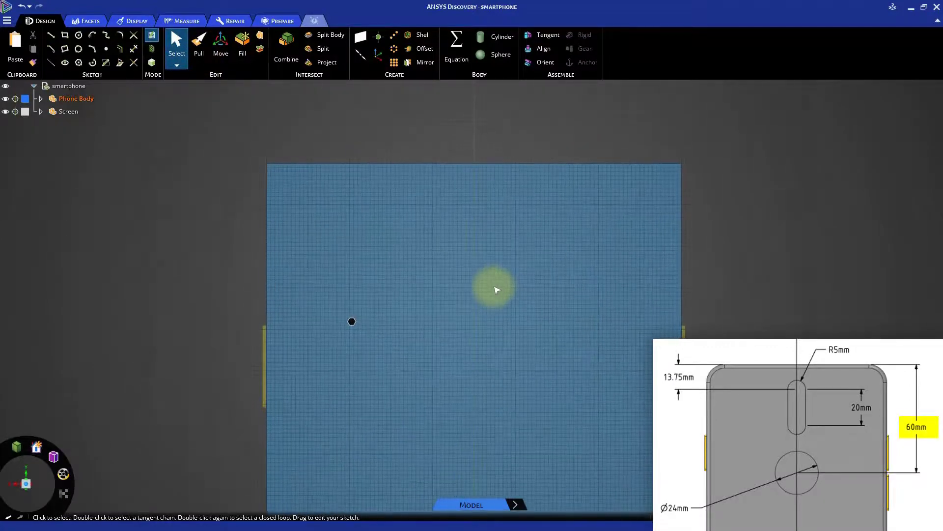
Step: Sketch a 24 mm circle centred 60 mm below the top edge midpoint
left_click(79, 36)
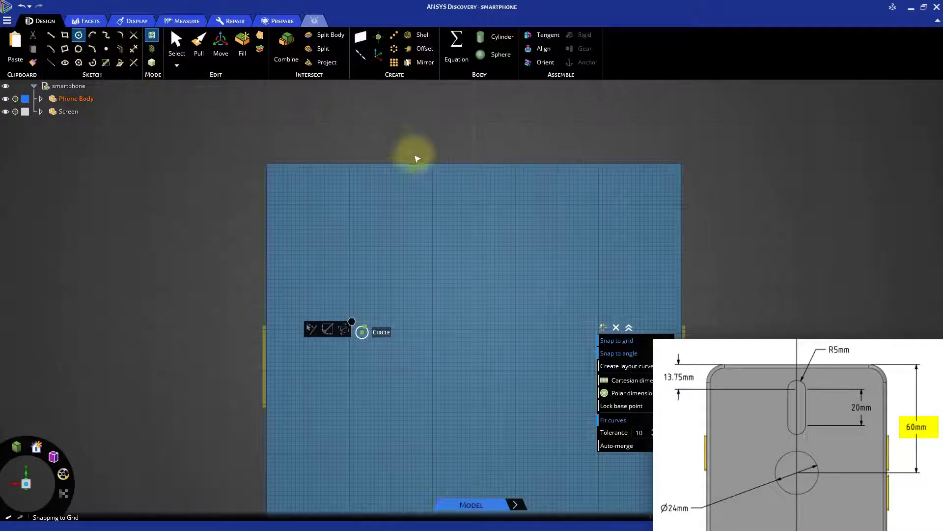
key("shift")
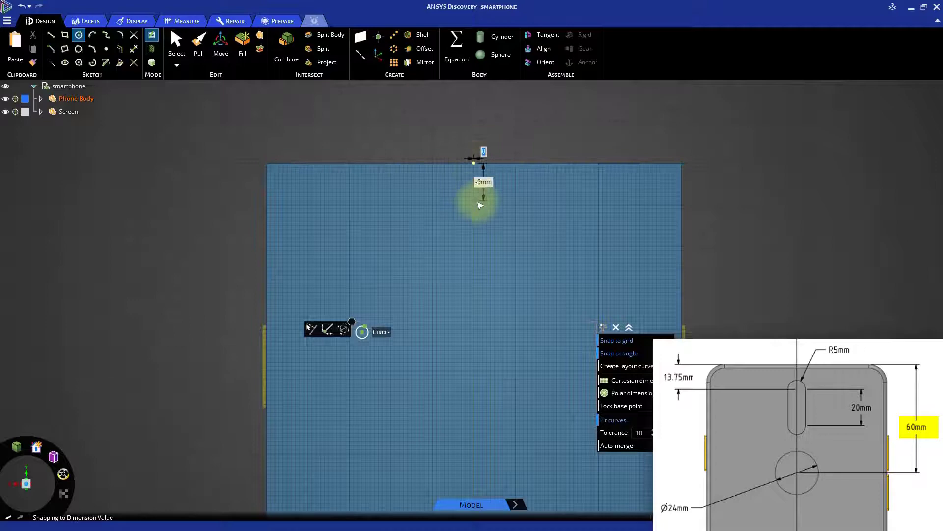
key("space")
type("-60")
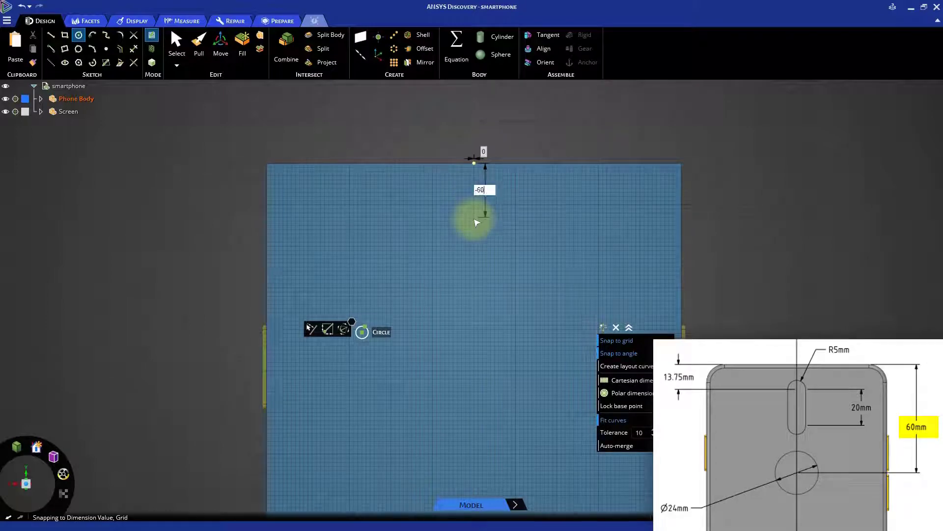
key("Return")
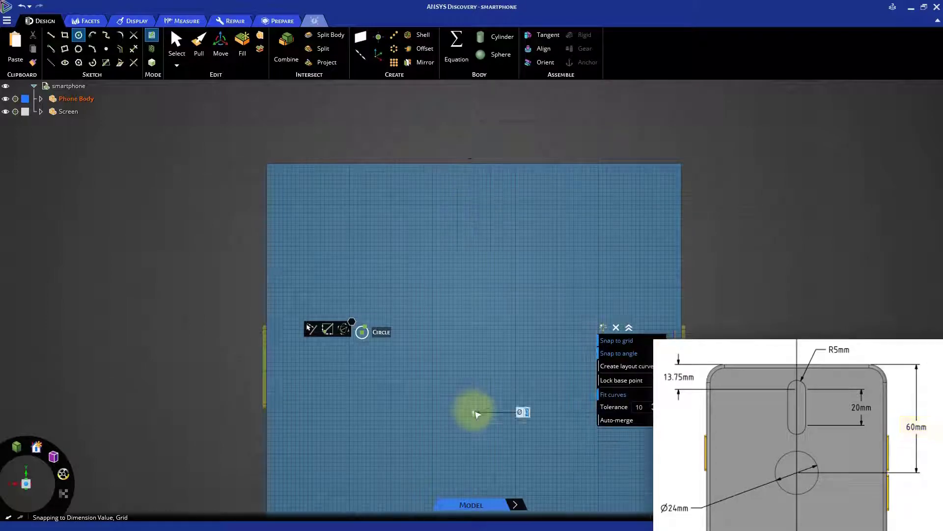
left_click(475, 411)
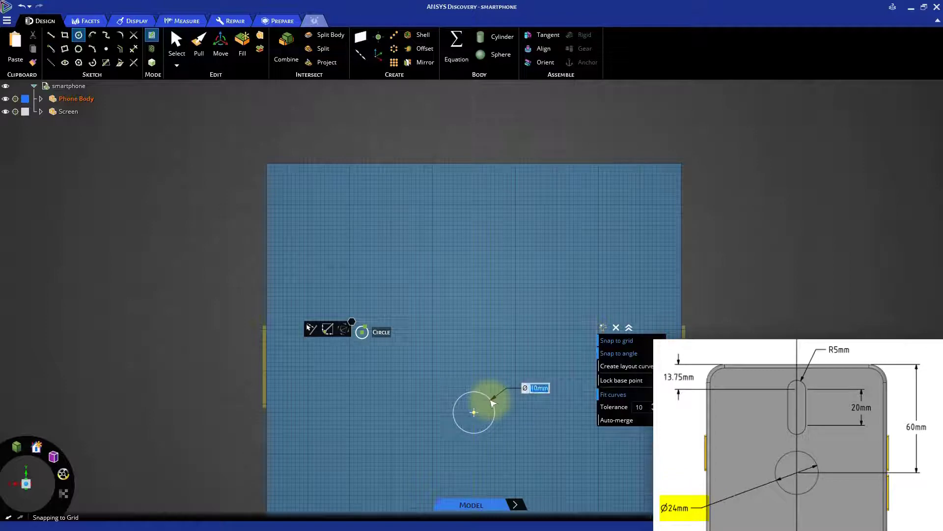
type("24")
key("Return")
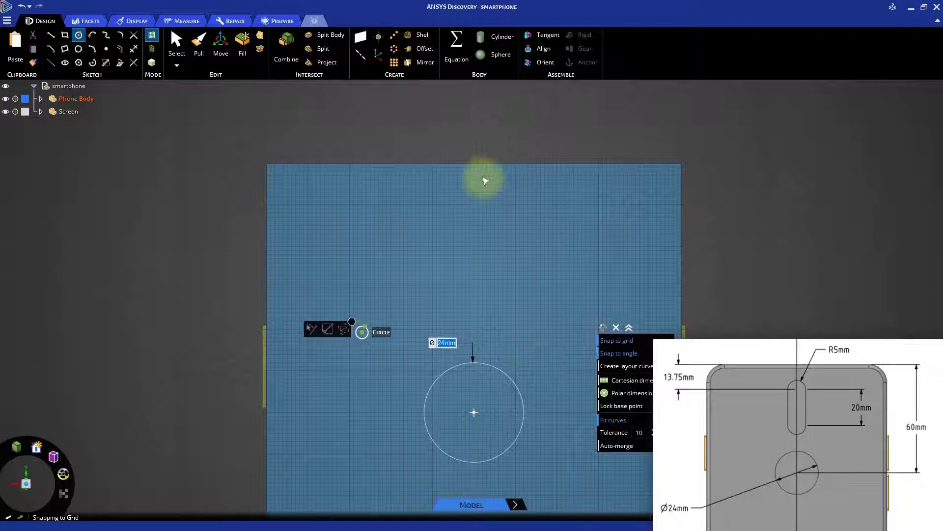
Step: Sketch a 10 mm circle 13.75 mm below the top edge and a 10 x 20 mm rectangle
key("shift")
type("-13.75")
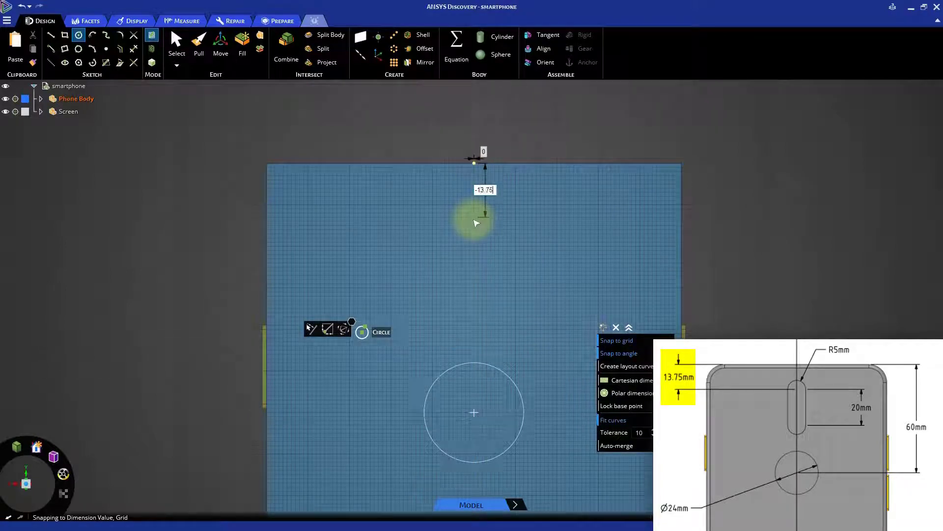
left_click(475, 223)
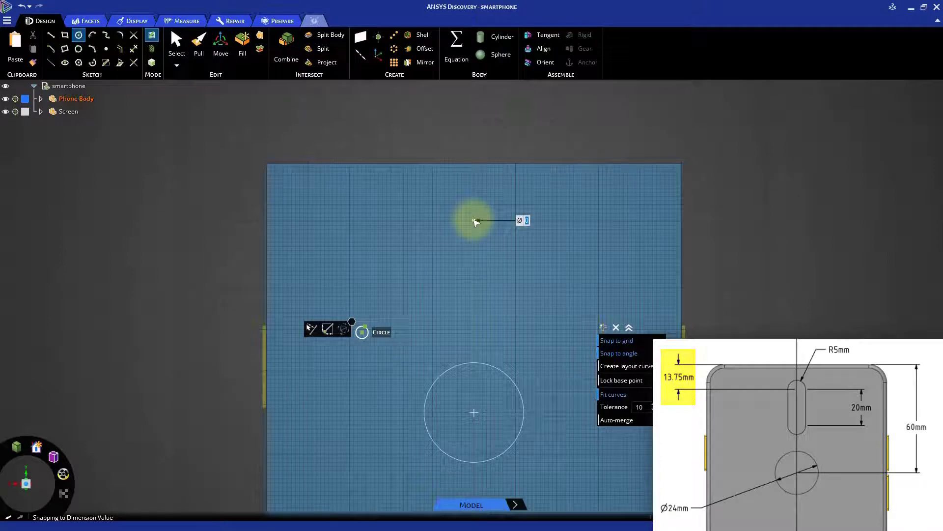
type("1")
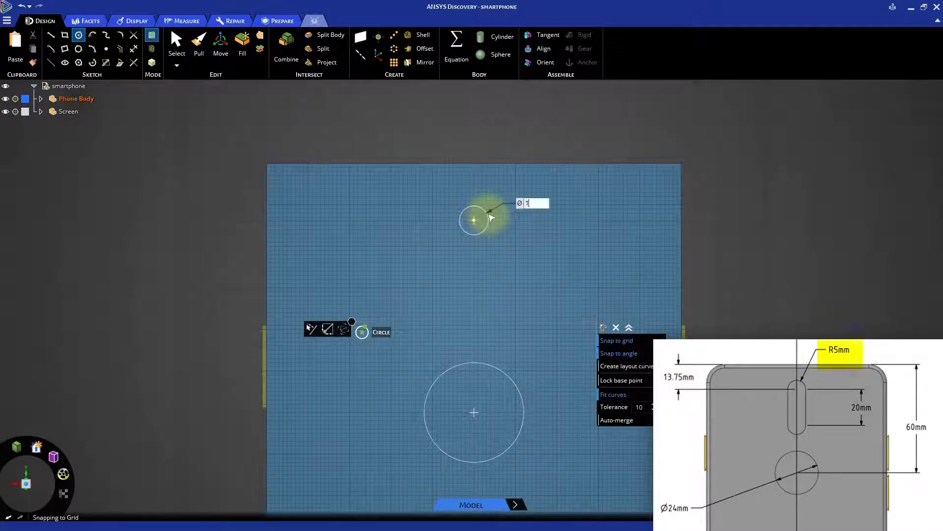
key("Return")
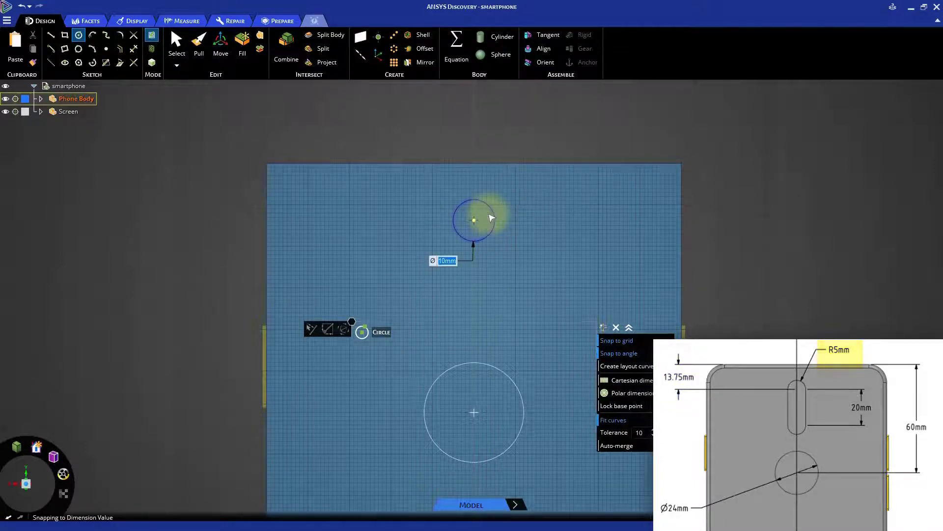
left_click(66, 36)
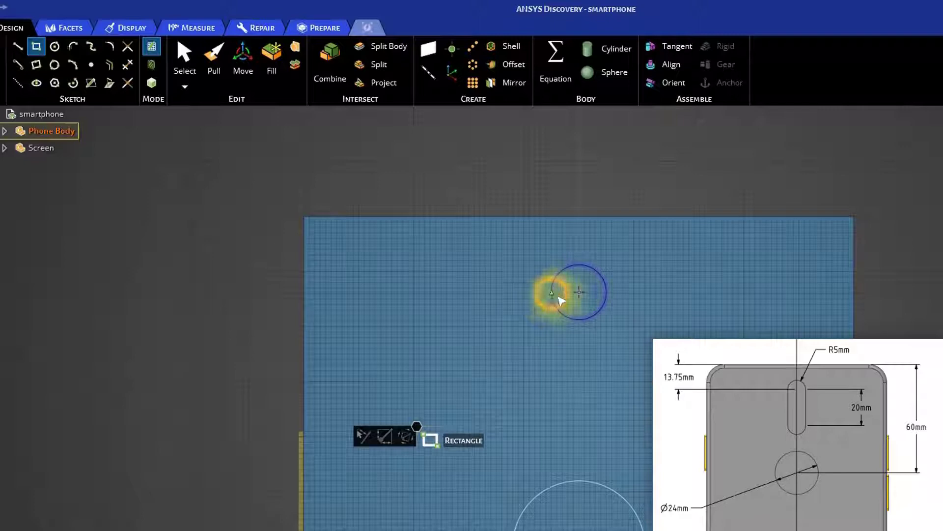
left_click(551, 293)
key("Tab")
key("Tab")
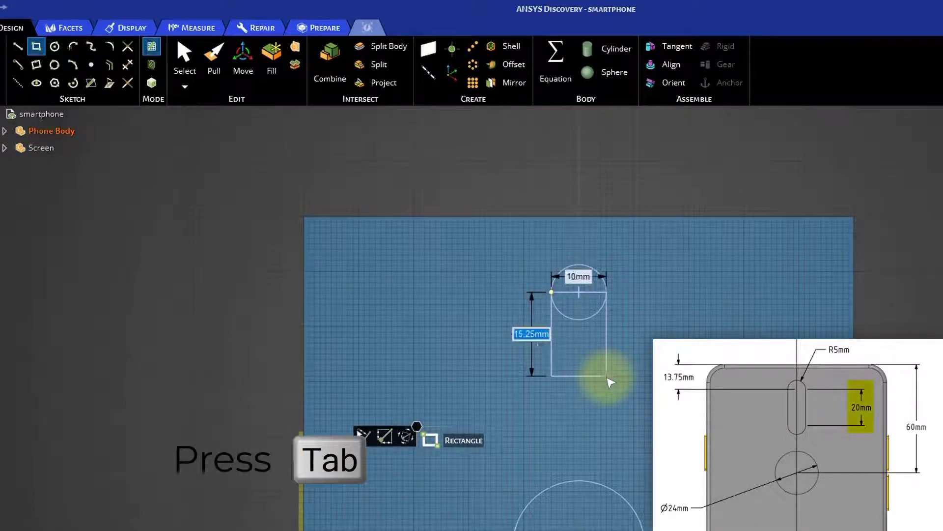
type("20")
key("Return")
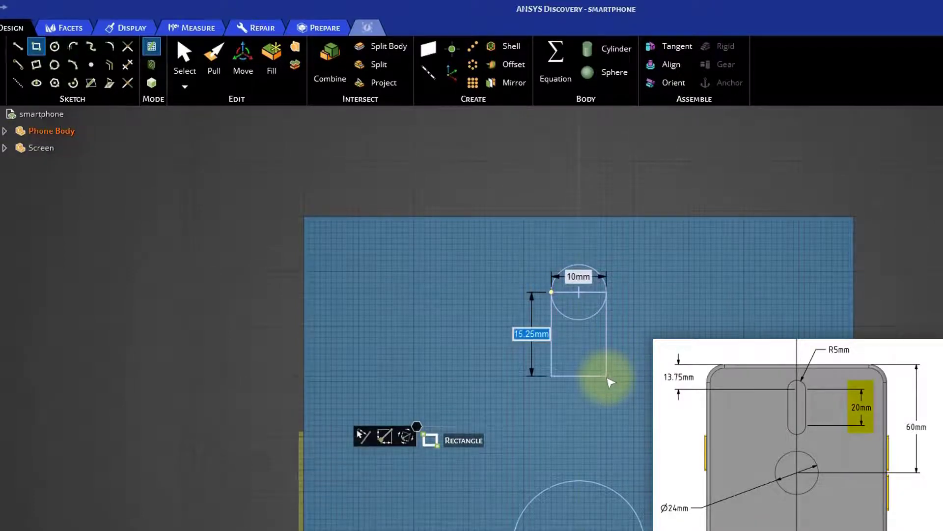
Step: Add a second 10 mm circle at the rectangle's bottom and trim the inner arc and line
left_click(55, 46)
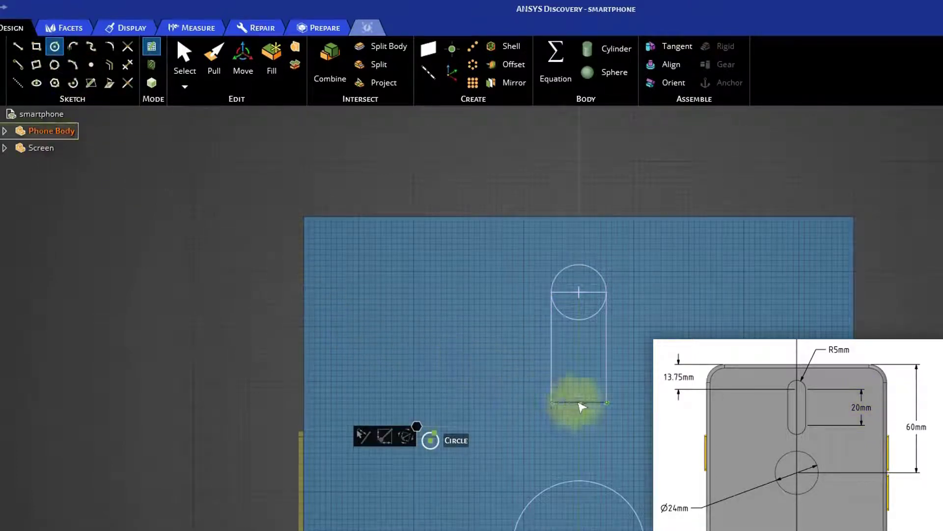
left_click(579, 402)
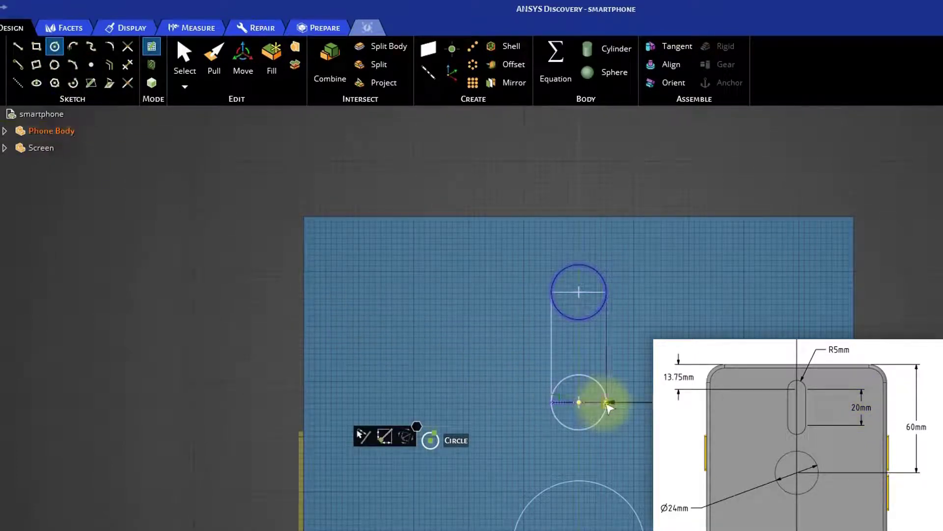
left_click(609, 404)
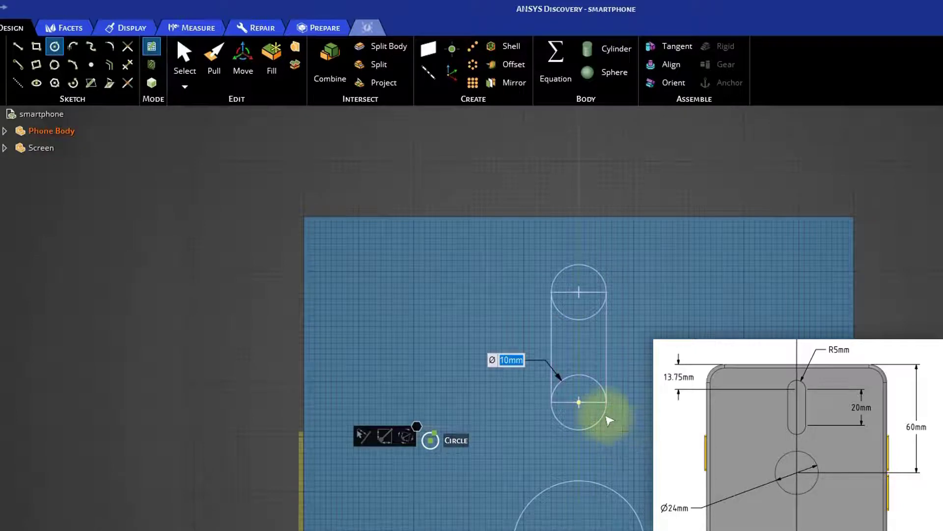
left_click(129, 71)
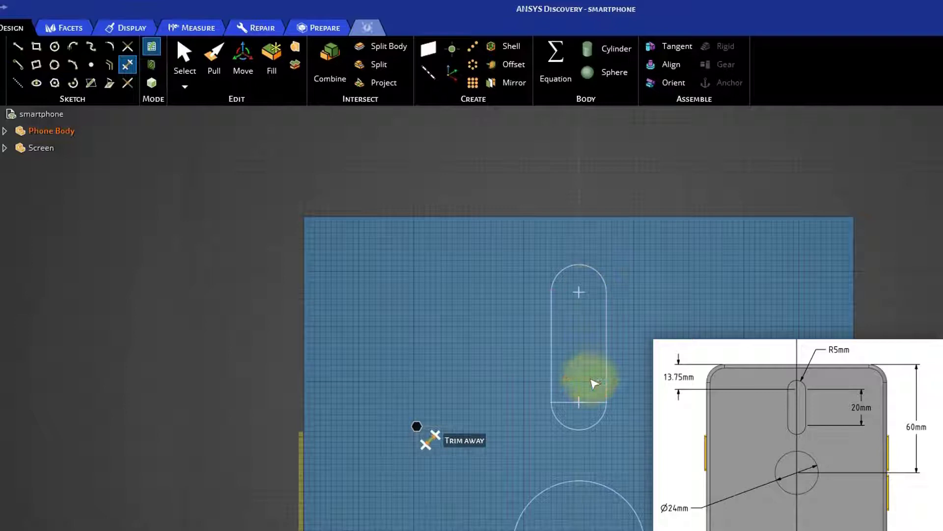
left_click(594, 377)
left_click(594, 404)
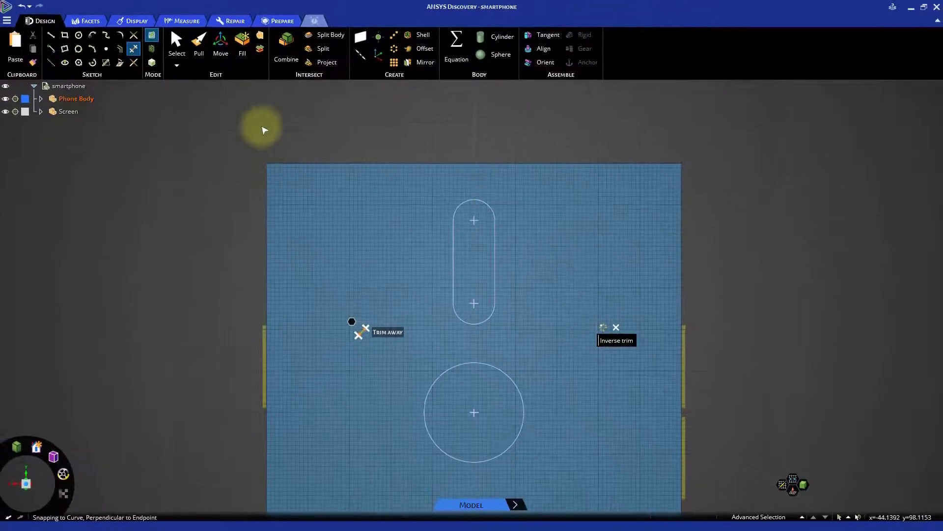
Step: Pull the camera slot and 24 mm circle faces 2.5 mm, then return to Select
left_click(200, 47)
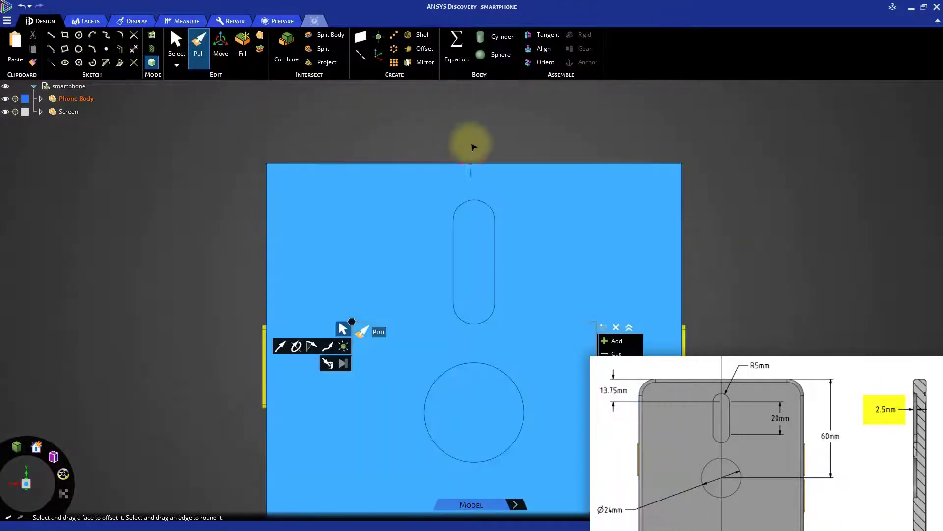
left_click(486, 249)
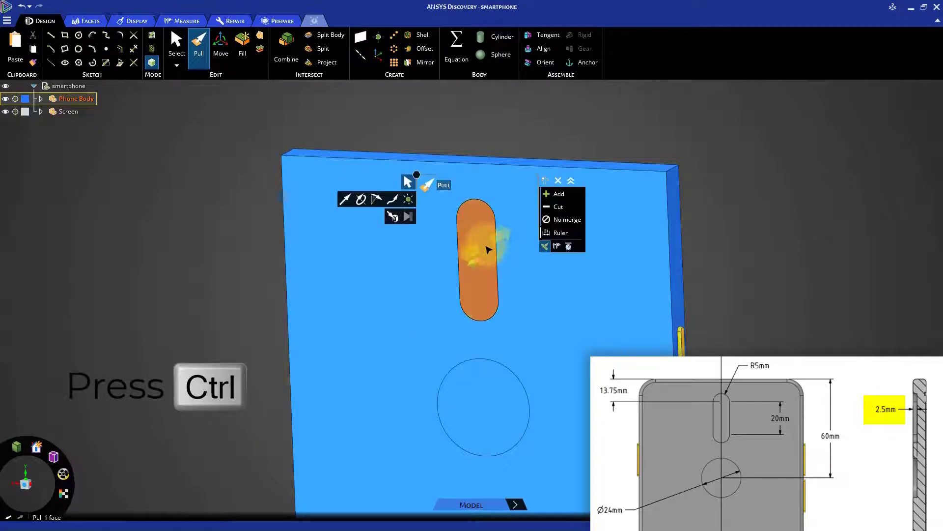
left_click(492, 398, "ctrl")
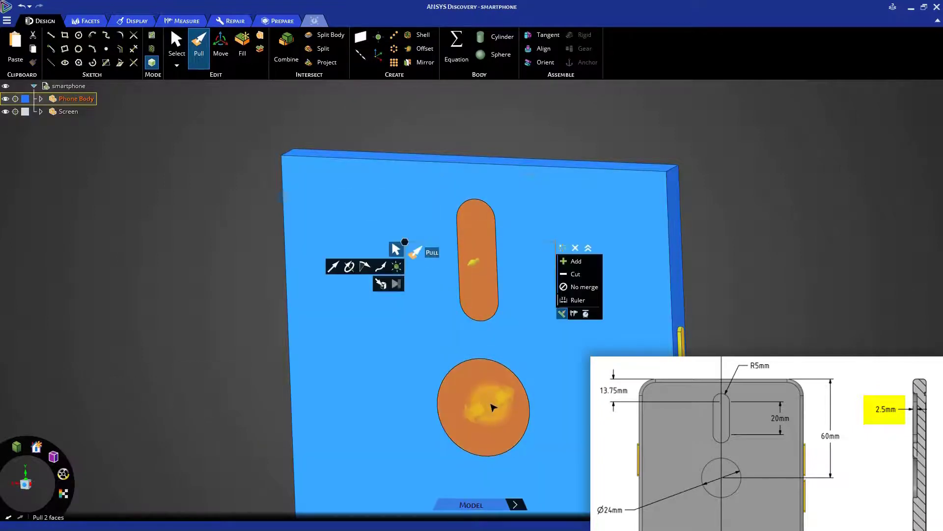
left_click_drag(491, 403, 499, 406)
type("2.5")
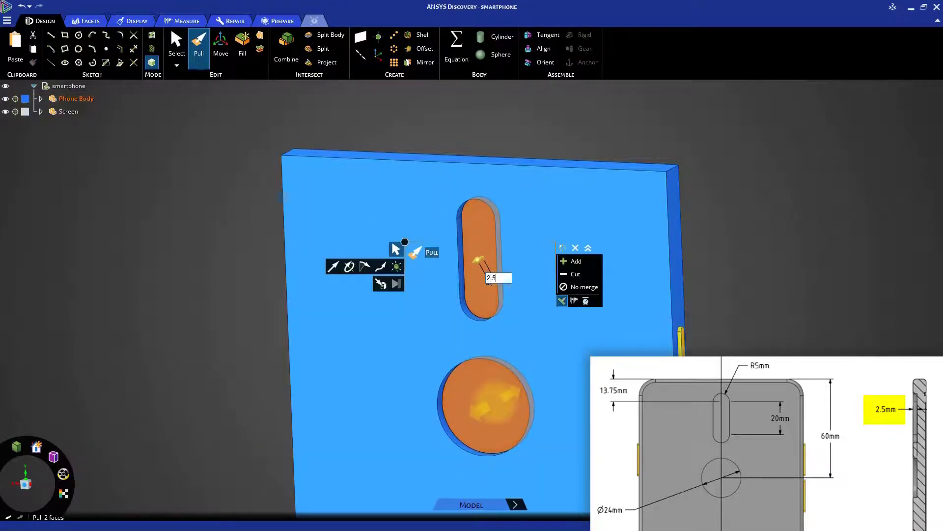
key("Return")
left_click(531, 138)
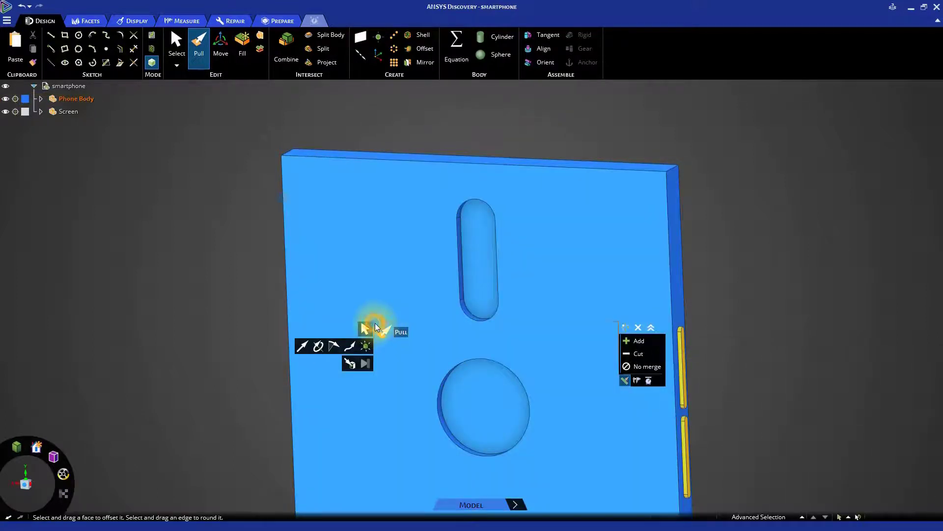
right_click(375, 323)
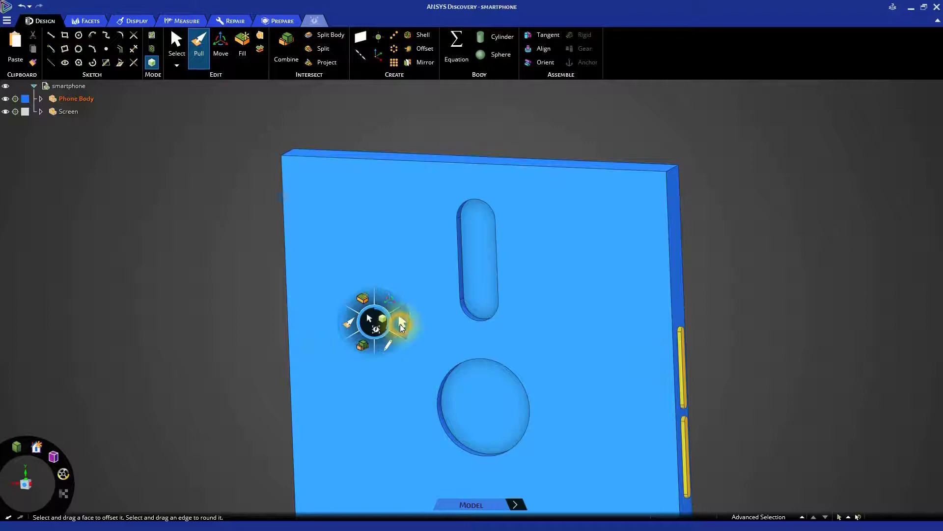
left_click(401, 323)
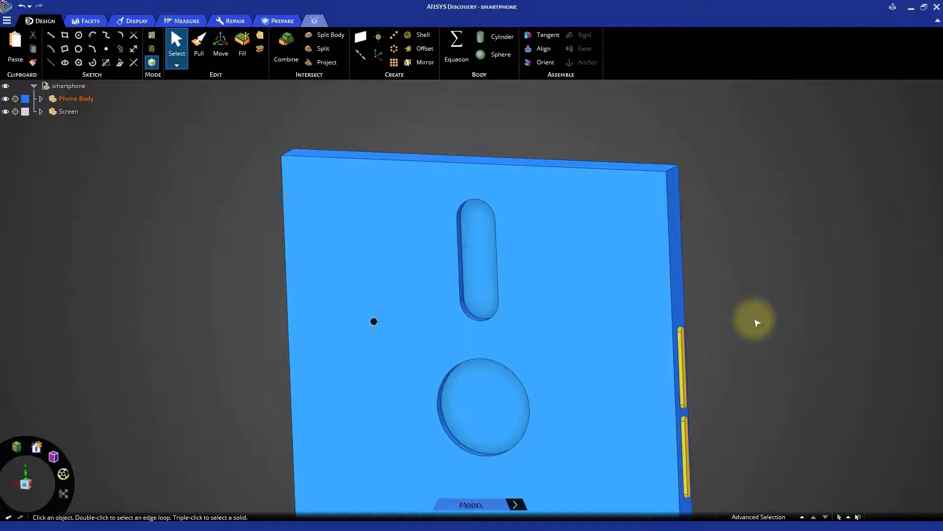
Step: Select the four equal-length vertical corner edges and round them with a 10 mm radius
key("z")
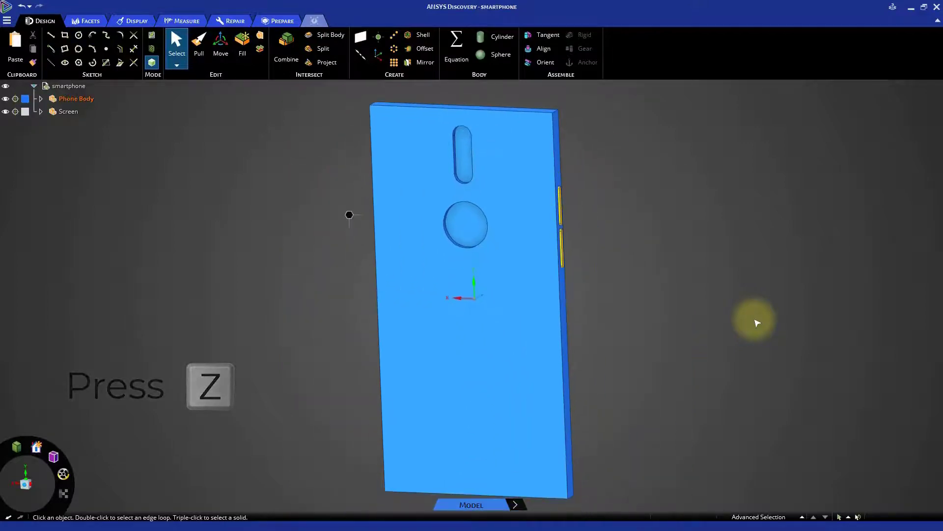
key("h")
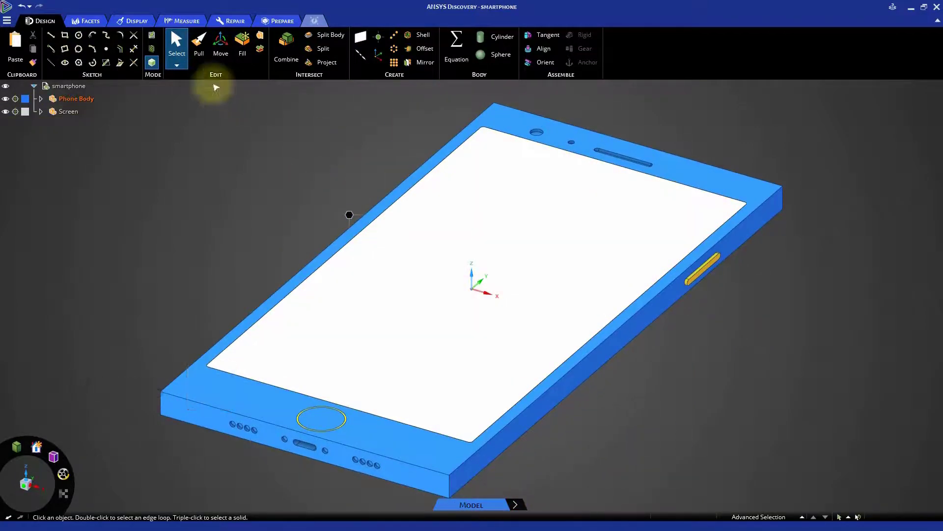
left_click(199, 44)
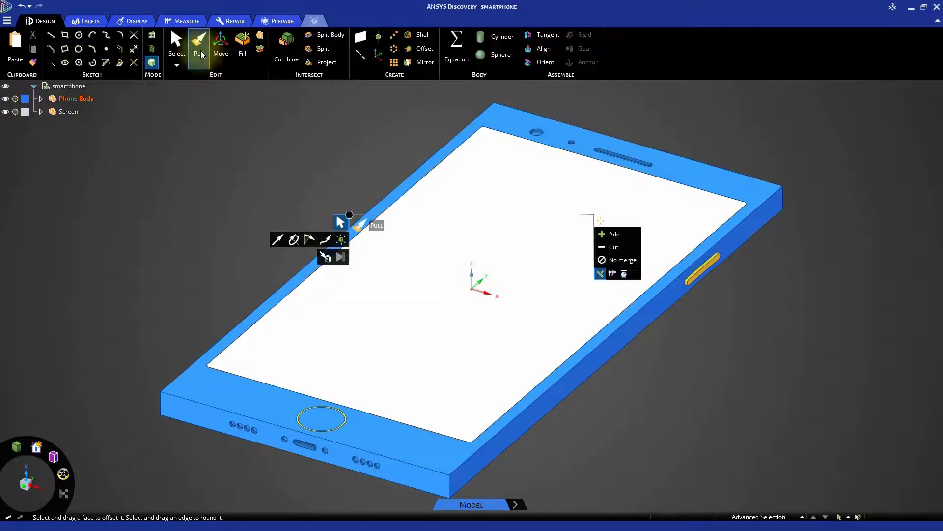
left_click(791, 199)
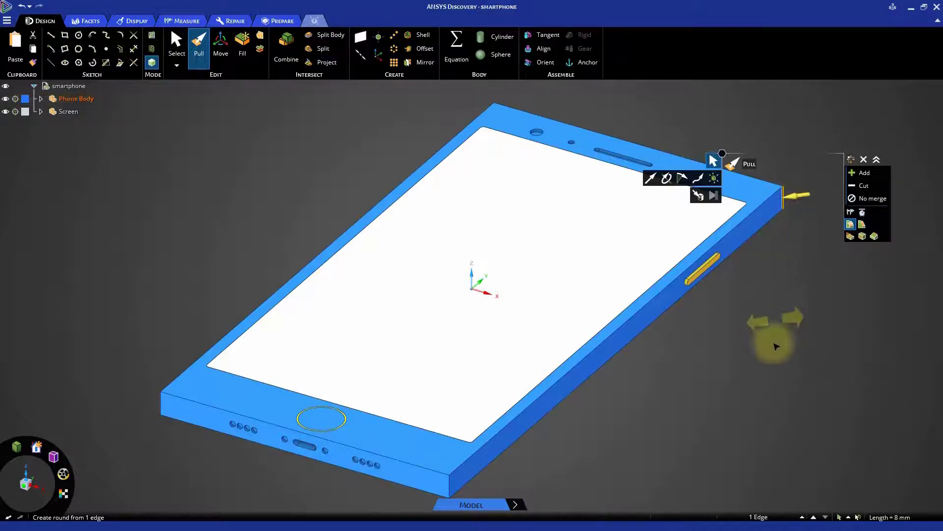
left_click(792, 520)
left_click(786, 480)
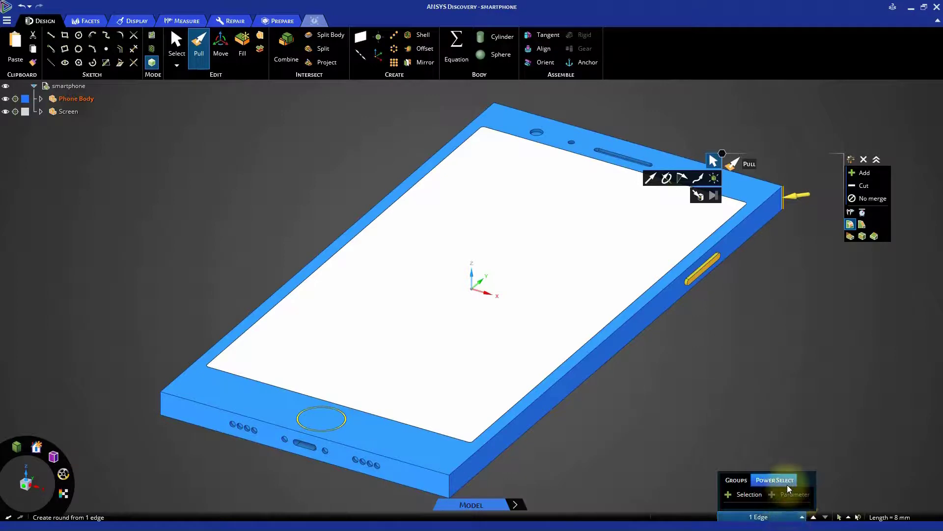
left_click(788, 486)
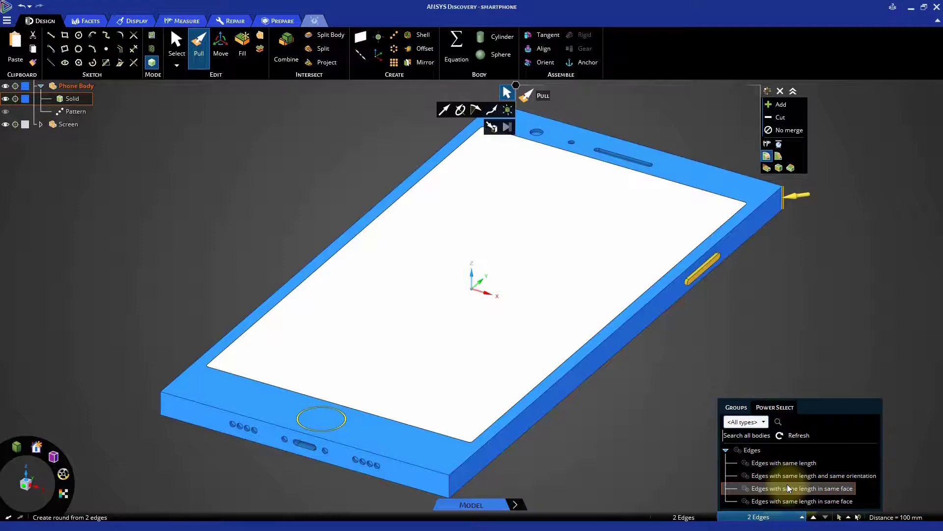
left_click(791, 476)
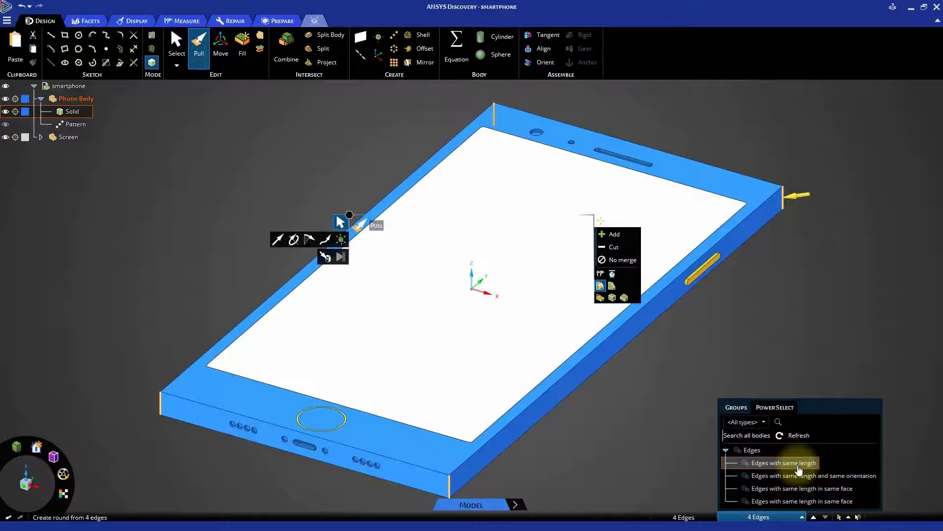
key("space")
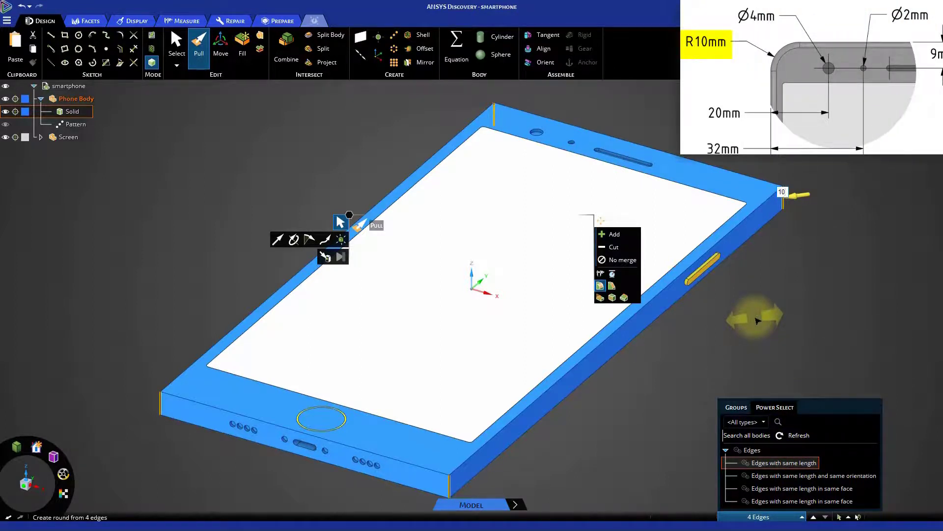
key("Return")
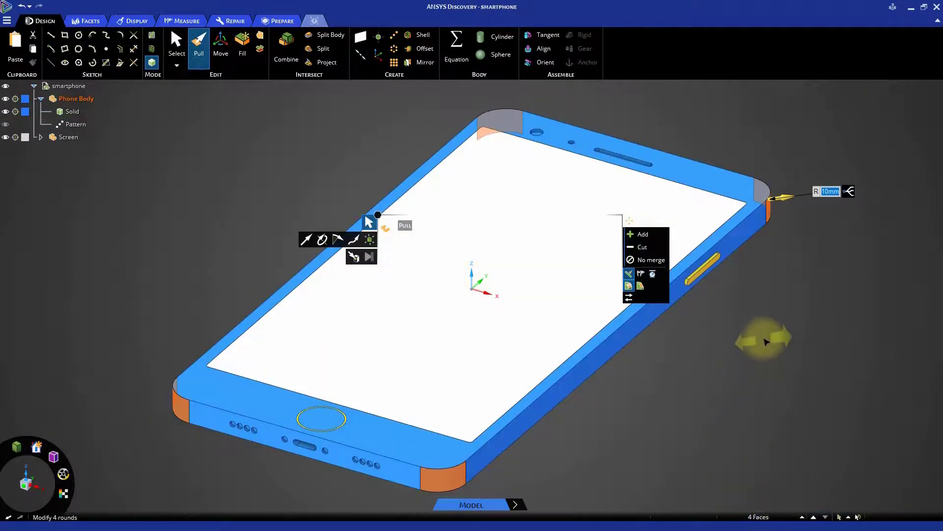
Step: Round the top edge loop and inner screen edge loop, 16 edges, with a 2 mm radius
left_click(767, 341)
left_click(674, 286)
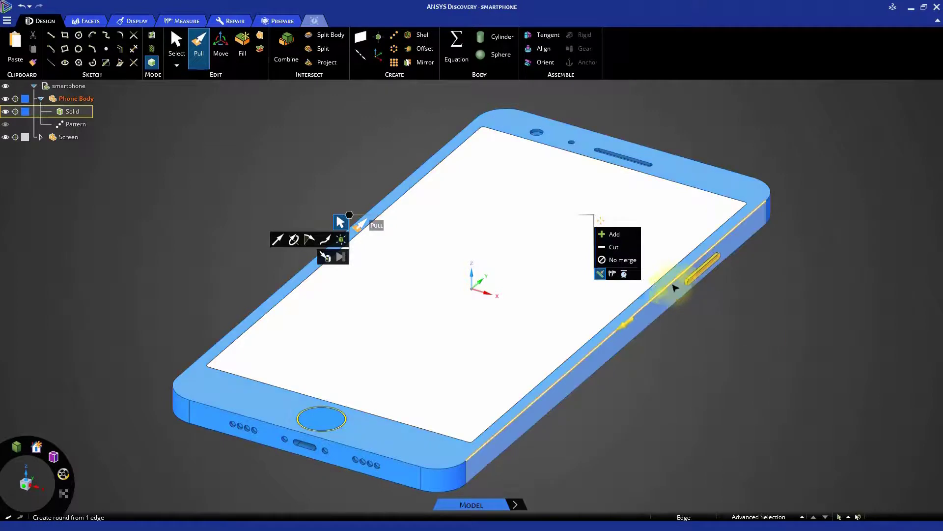
double_click(674, 286)
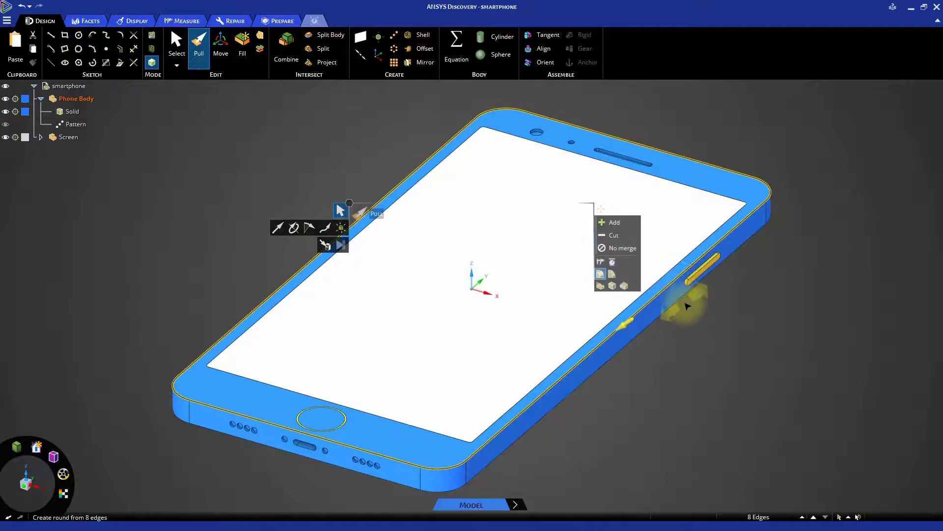
key("ctrl")
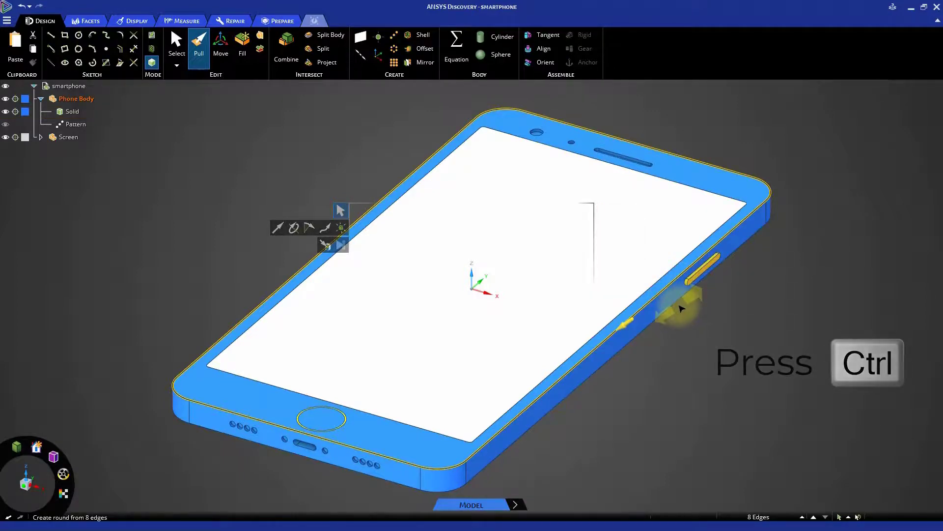
left_click(679, 307, "ctrl")
double_click(679, 308, "ctrl")
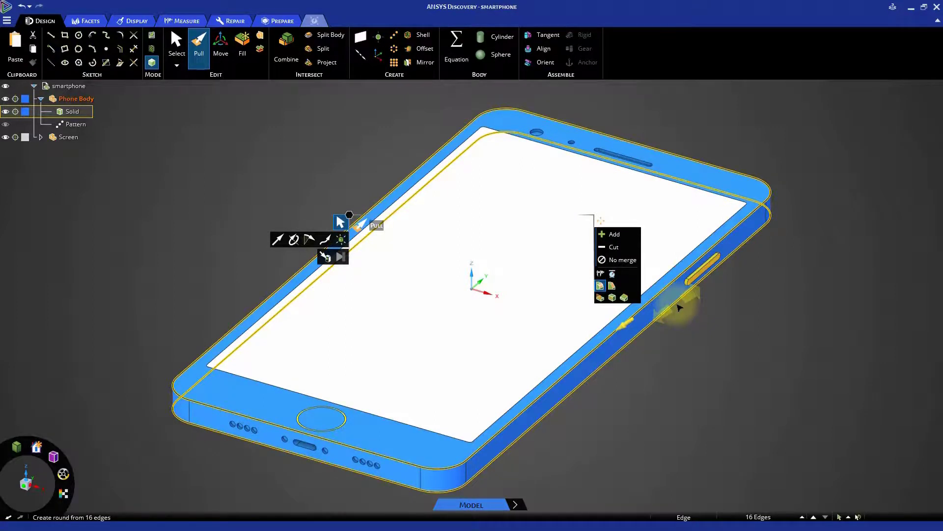
key("space")
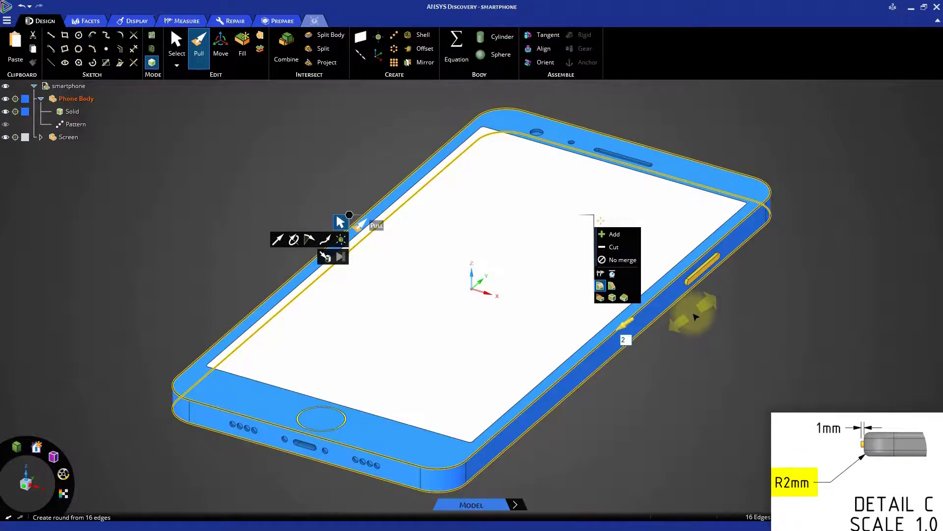
type("2mm")
key("Return")
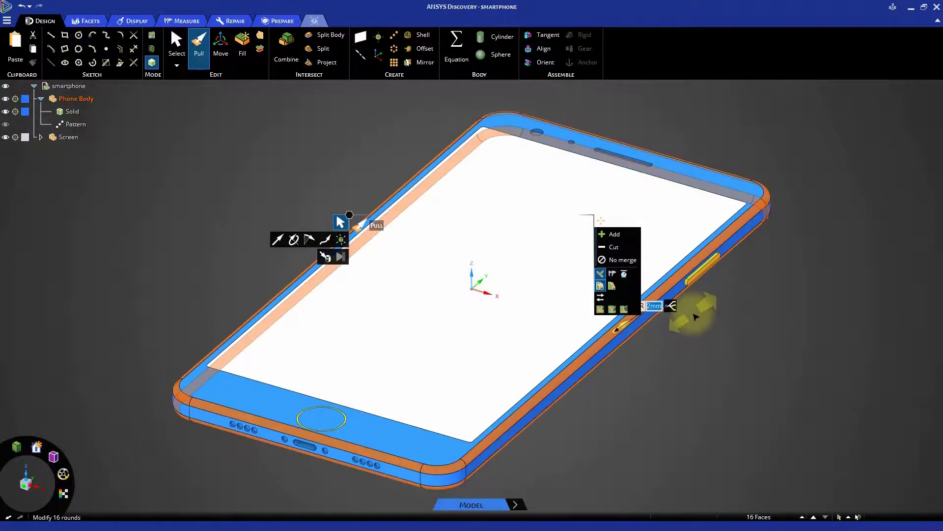
key("s")
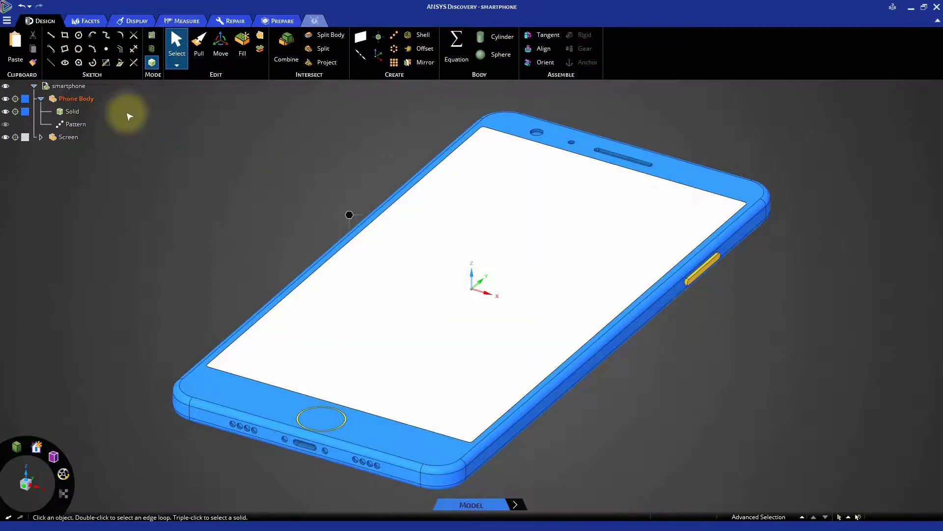
Step: Anchor the Phone Body component inside the smartphone assembly so it stays fixed
right_click(78, 88)
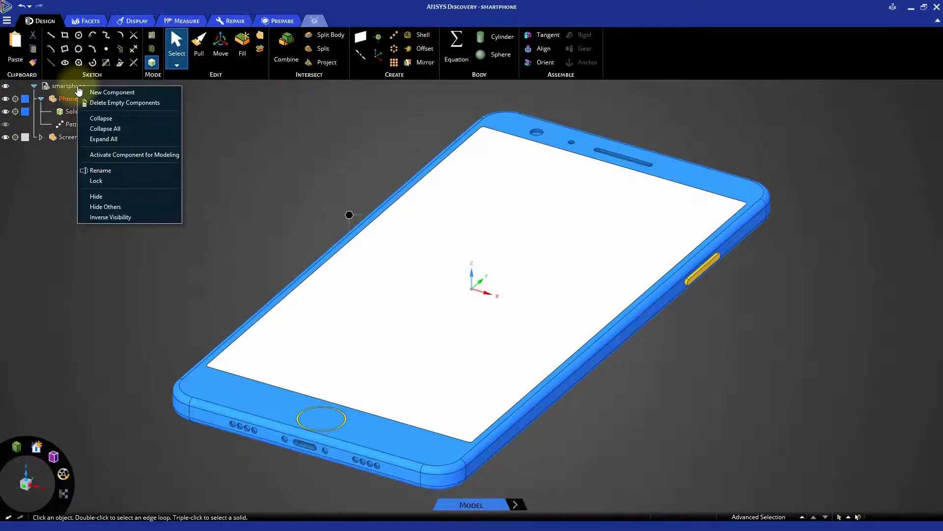
left_click(147, 155)
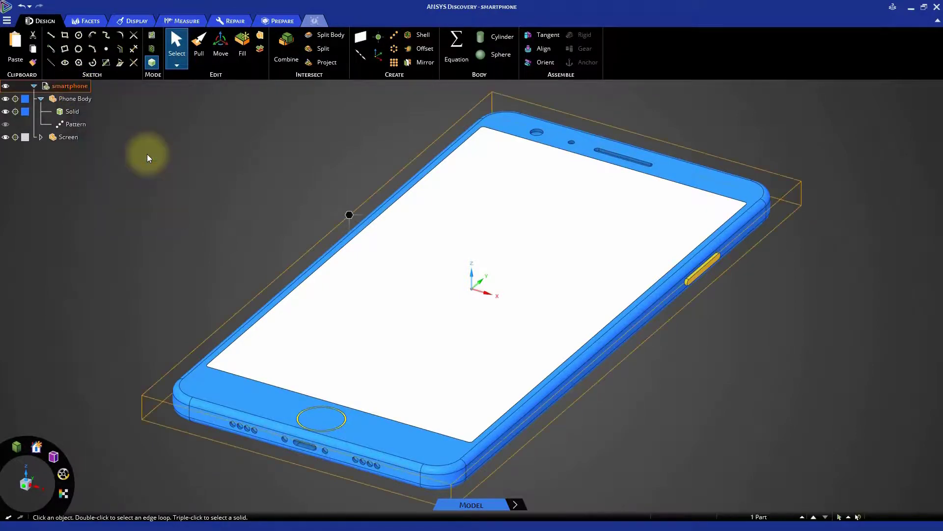
left_click(87, 104)
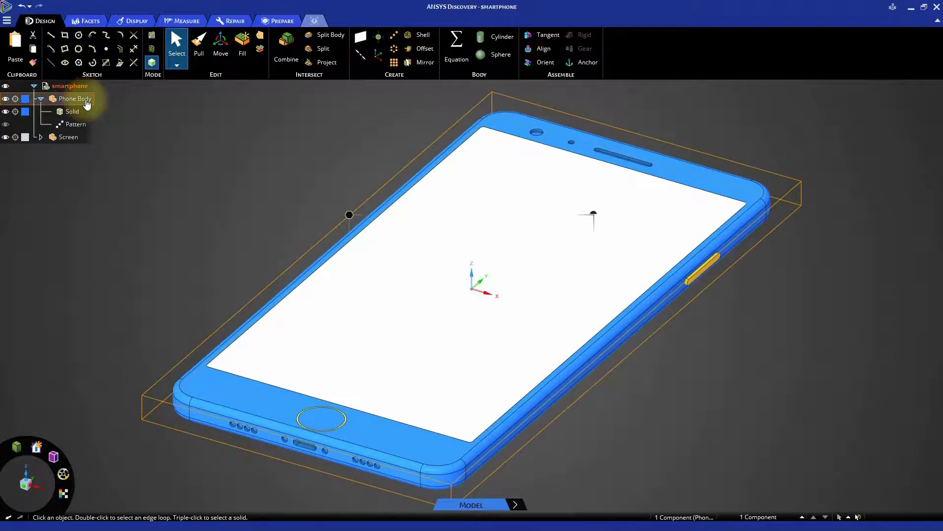
left_click(586, 63)
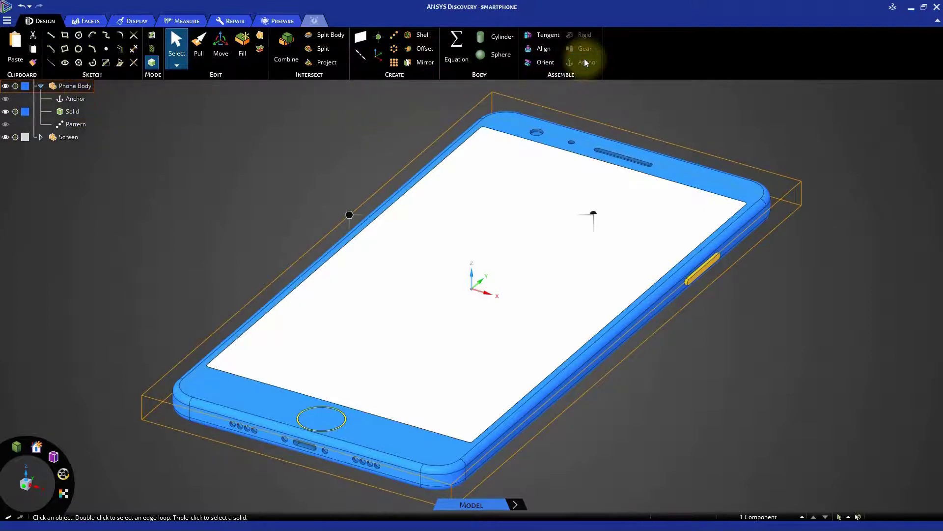
left_click(328, 158)
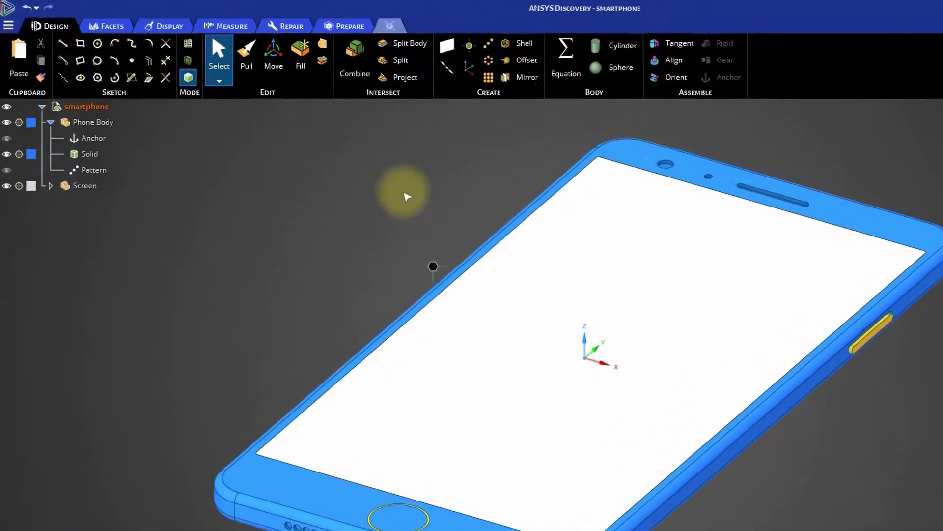
Step: Insert the Camera.dsco part into the smartphone design
left_click(9, 26)
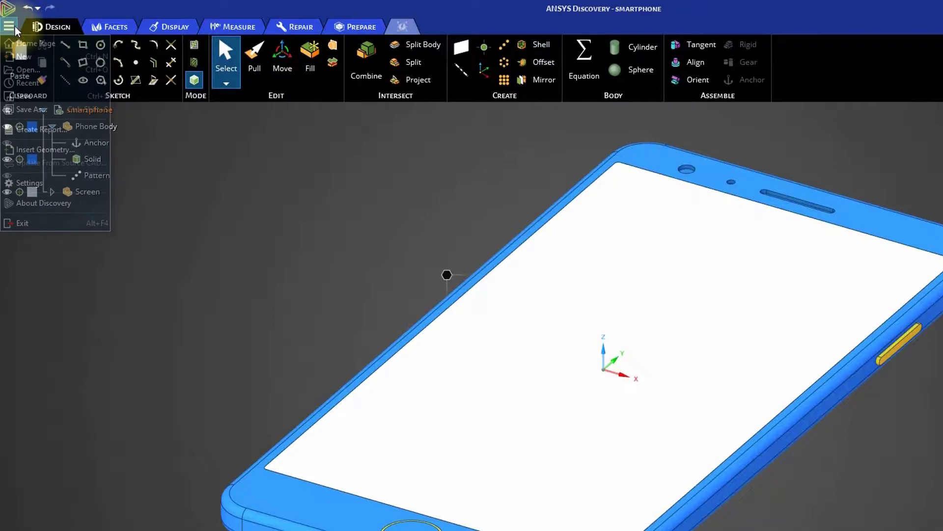
left_click(40, 150)
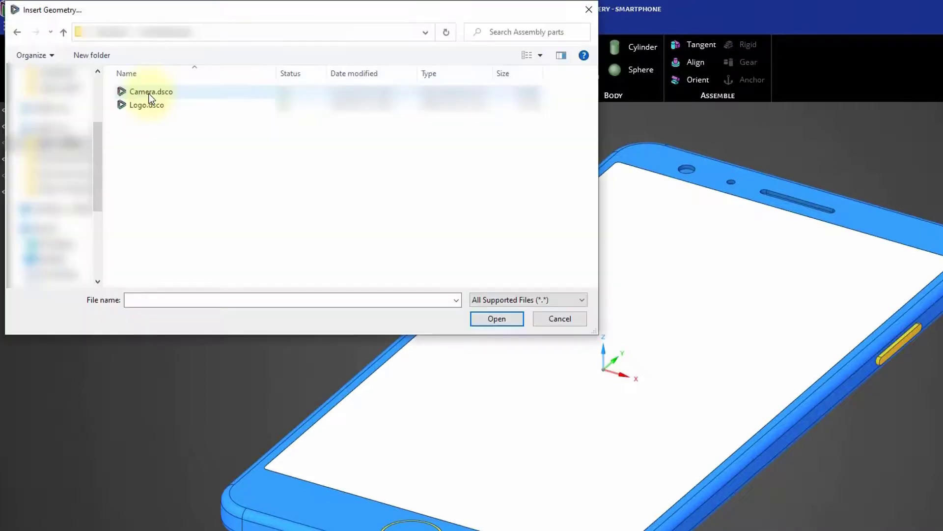
left_click(150, 94)
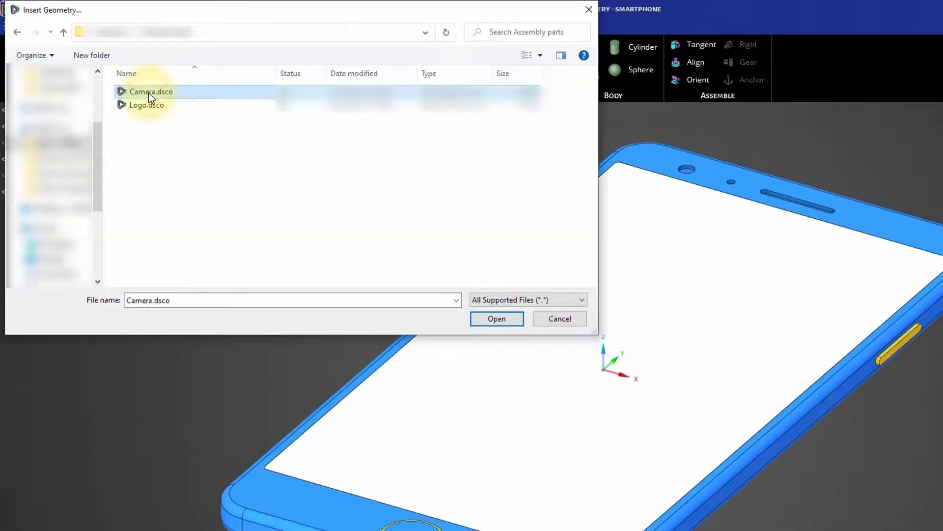
left_click(496, 320)
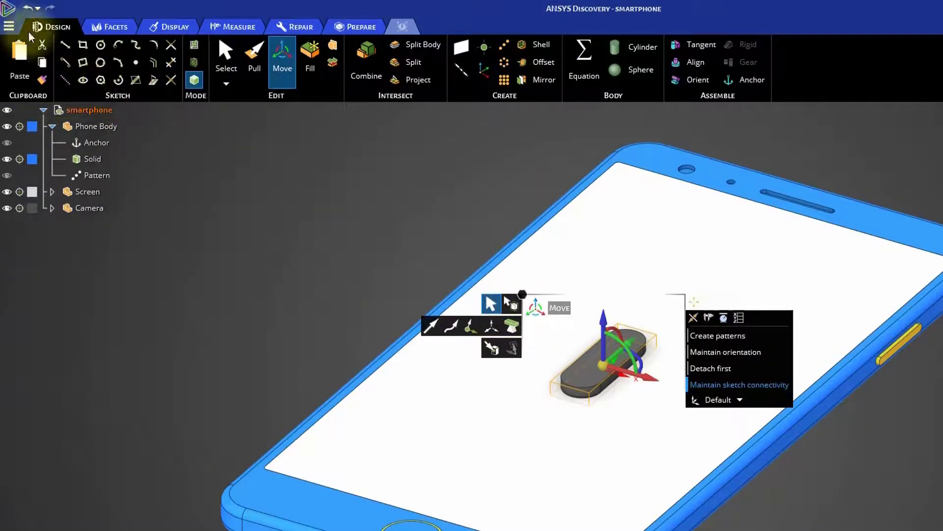
Step: Insert the Logo.dsco part into the smartphone design
left_click(8, 26)
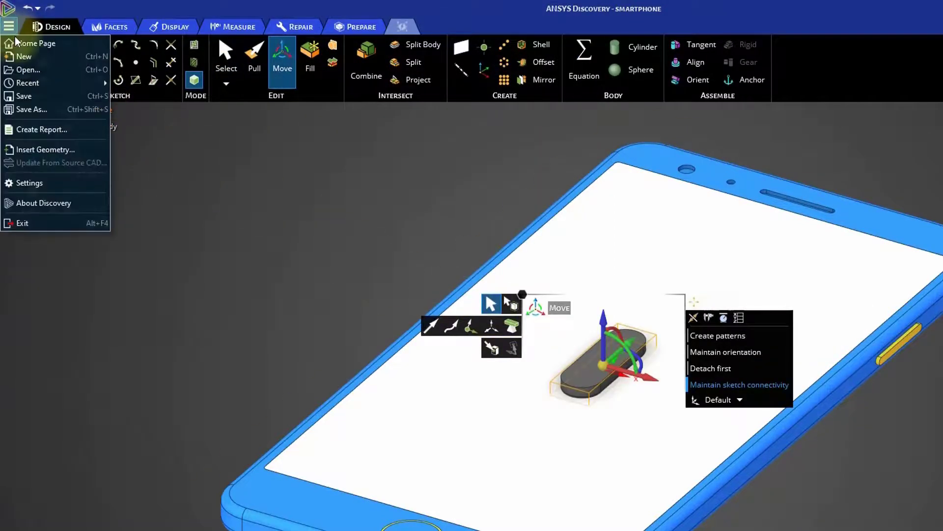
left_click(45, 149)
left_click(153, 106)
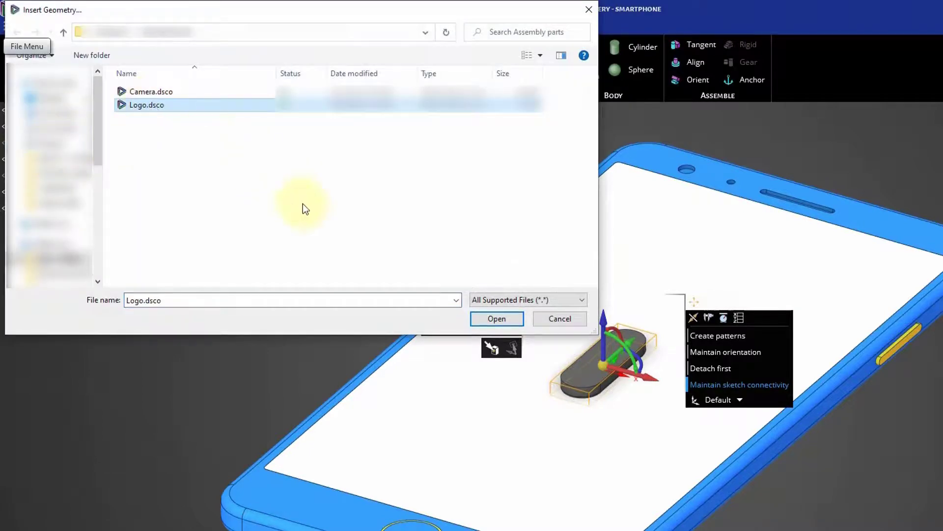
left_click(484, 317)
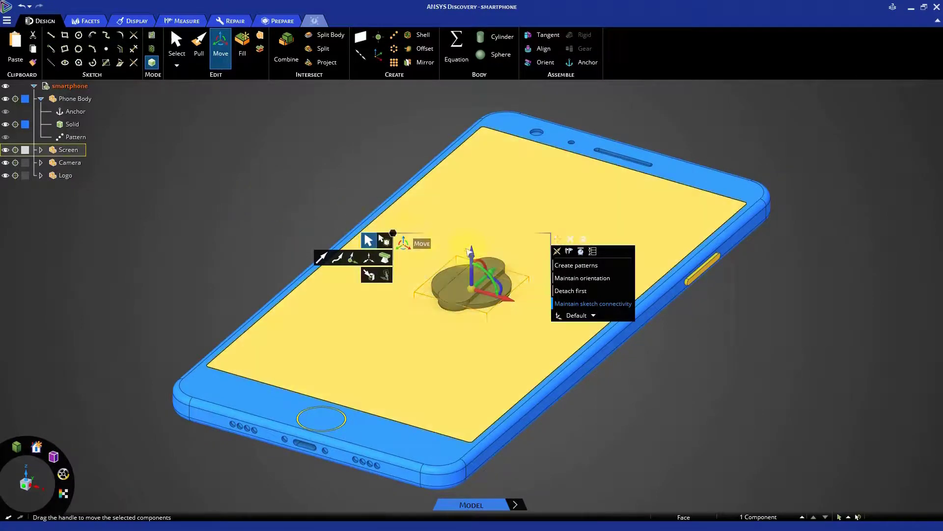
Step: Move the Logo part down 39.28 mm onto the phone's back, below the large circle
left_click_drag(471, 258, 471, 398)
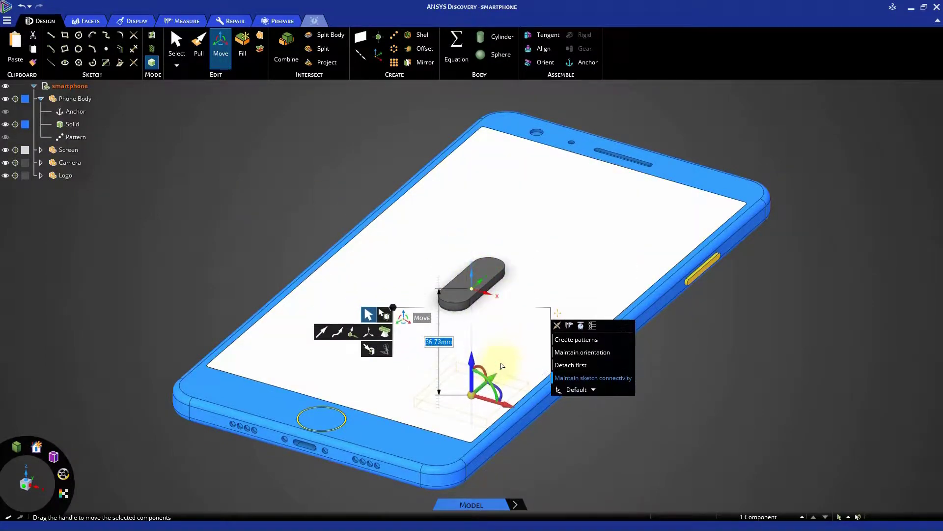
mouse_move(747, 363)
middle_mouse_down()
mouse_move(719, 307)
mouse_move(627, 214)
middle_mouse_up()
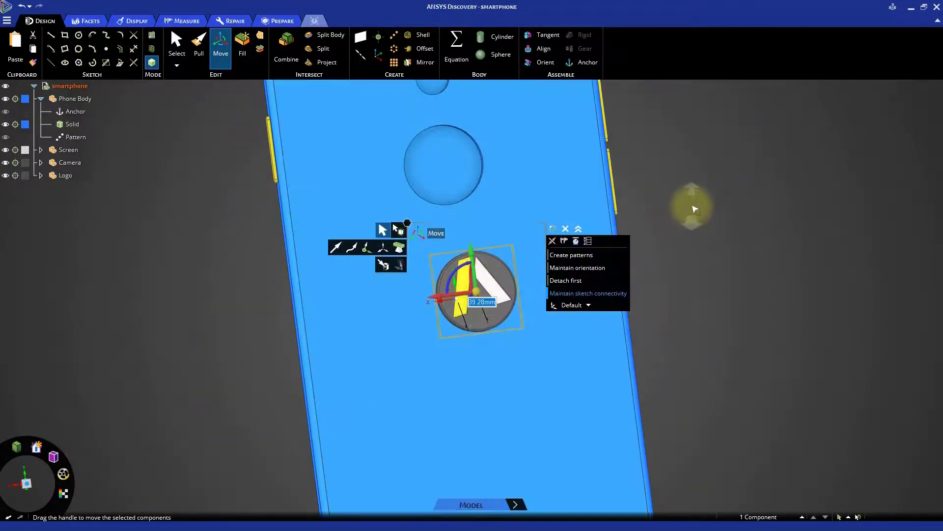
mouse_move(694, 209)
middle_mouse_down()
mouse_move(698, 157)
mouse_move(664, 196)
middle_mouse_up()
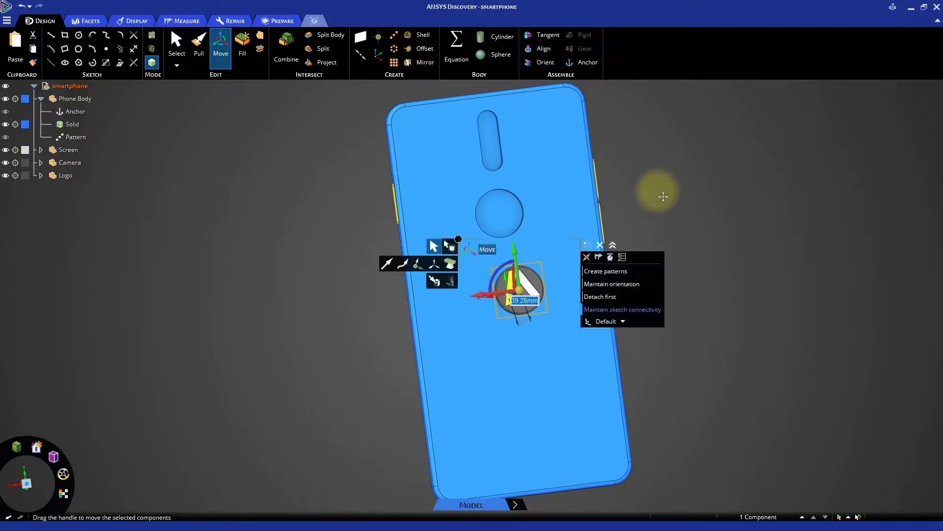
key("s")
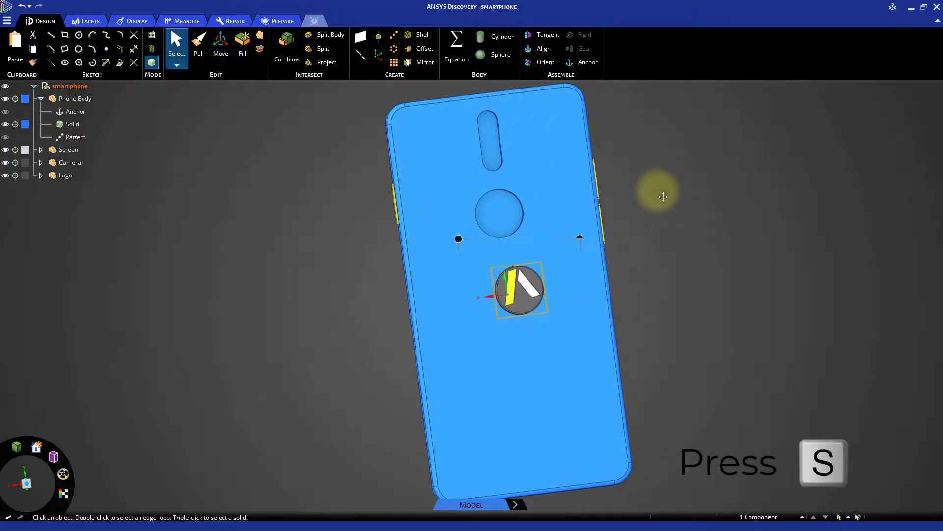
Step: Align the logo's edge to the edge of the round cutout
left_click(664, 196)
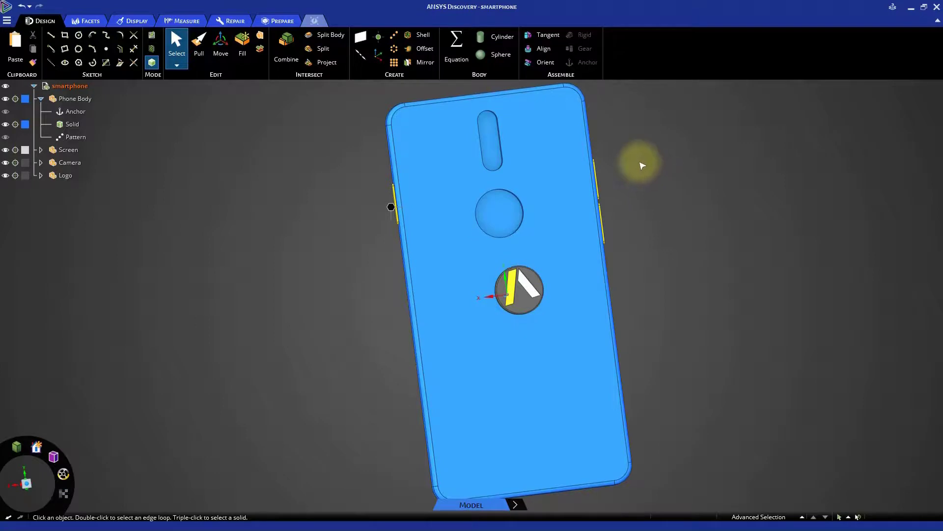
left_click(543, 49)
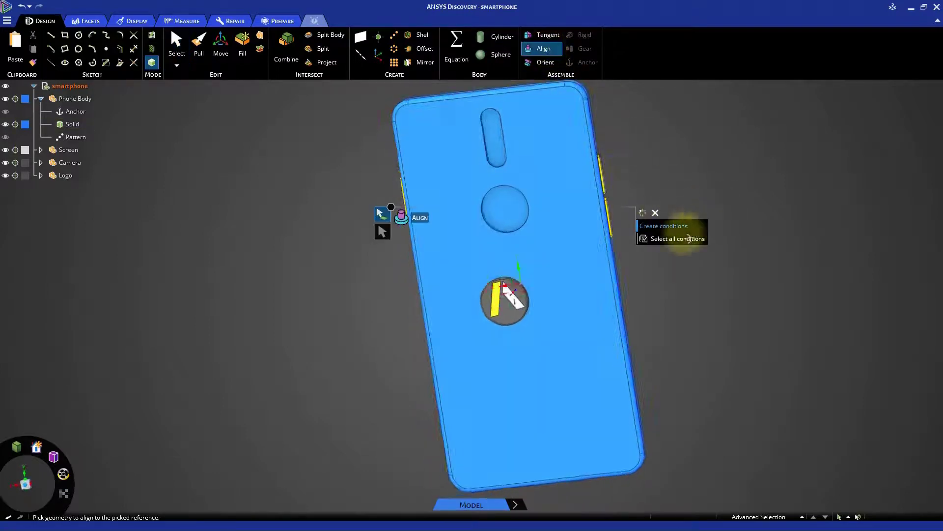
middle_click_drag(690, 238, 611, 221)
scroll(615, 204, "up", 2)
scroll(625, 231, "up", 2)
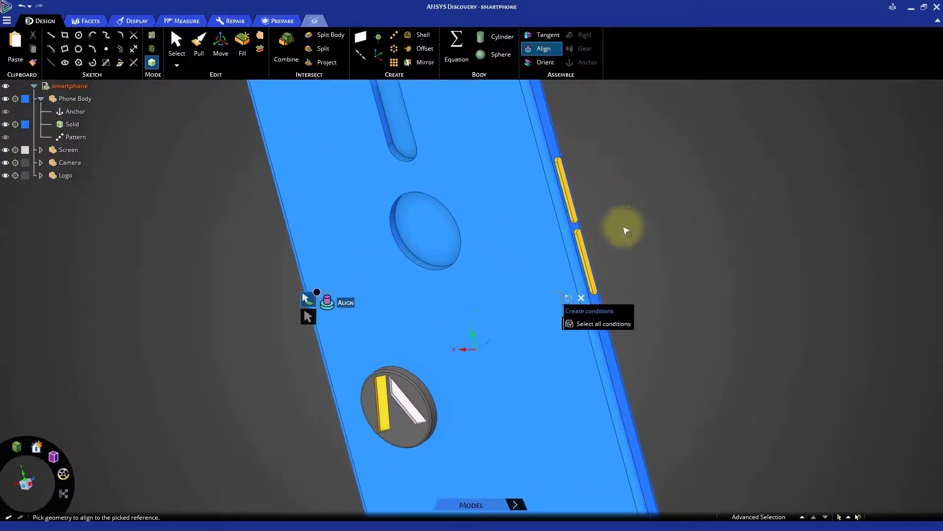
left_click(418, 382)
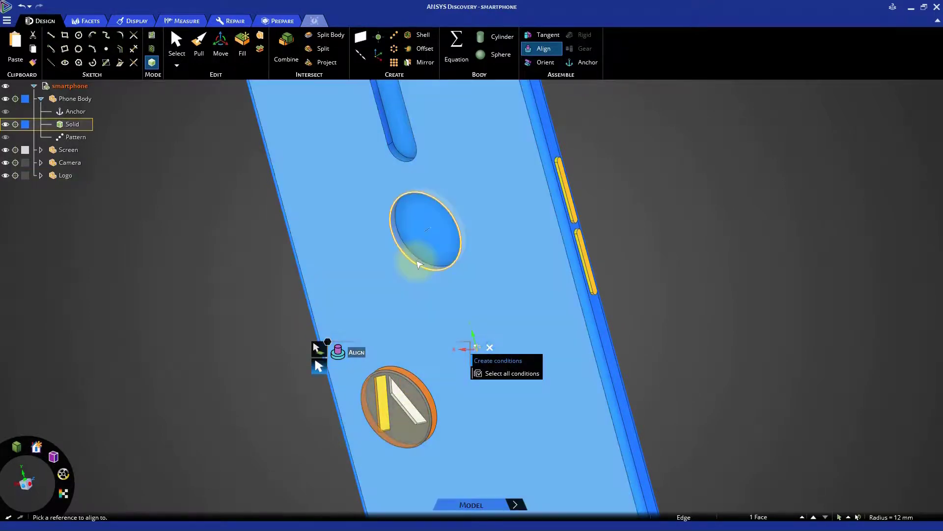
left_click(419, 264)
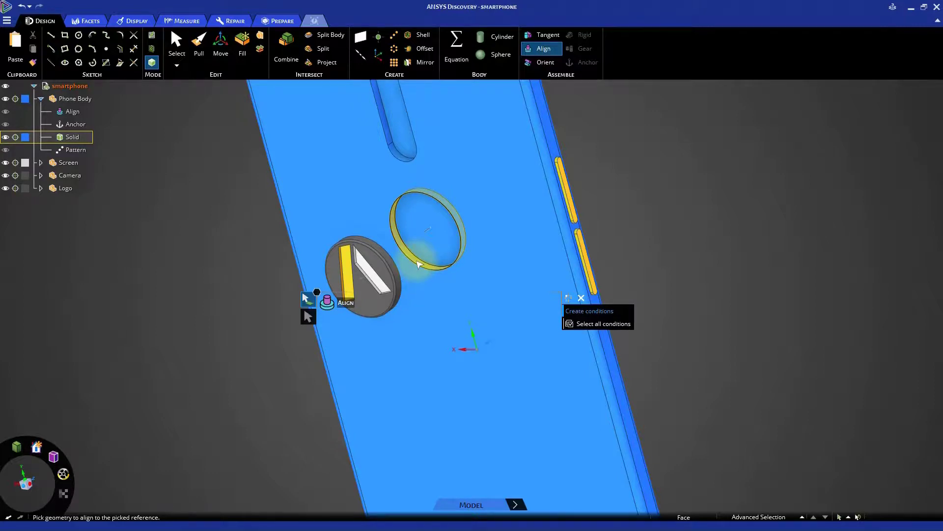
Step: Align the logo's flat face to the recess face so it sits flush
middle_click_drag(674, 264, 569, 295)
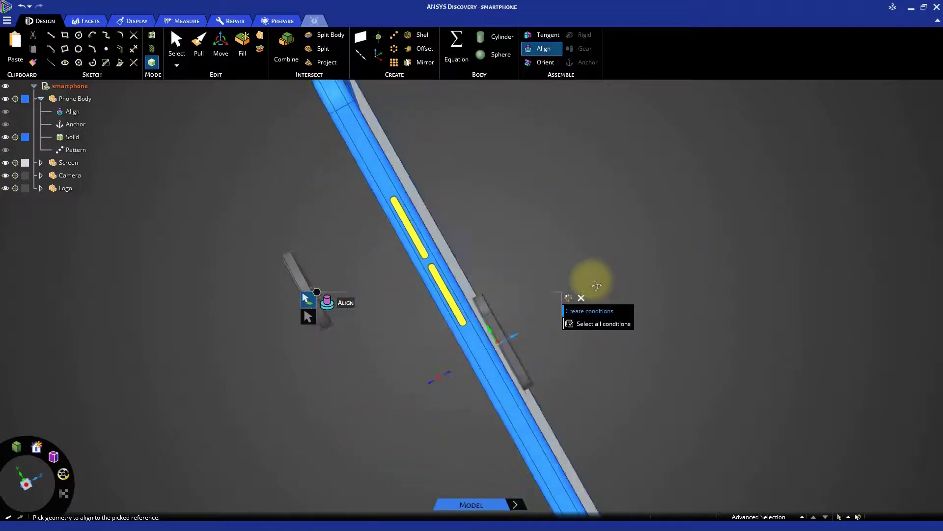
left_click(308, 280)
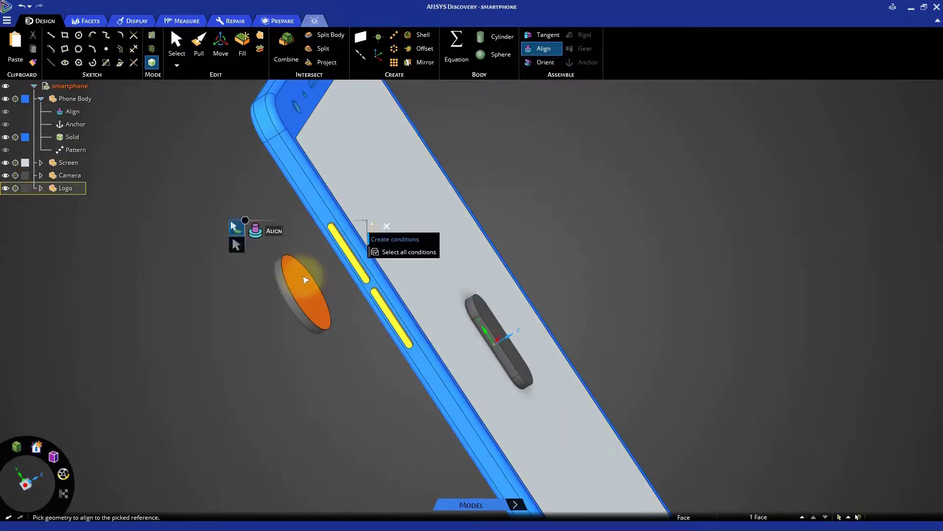
middle_click_drag(327, 277, 398, 236)
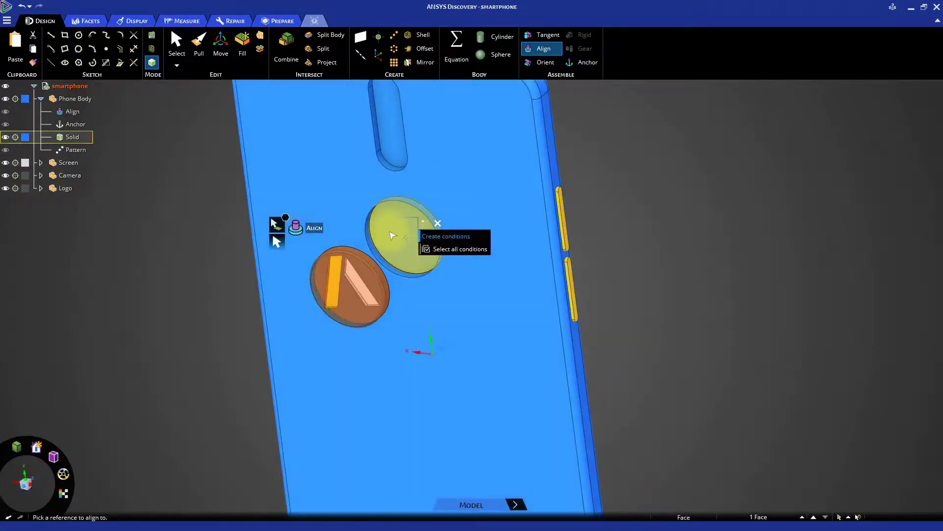
left_click(391, 234)
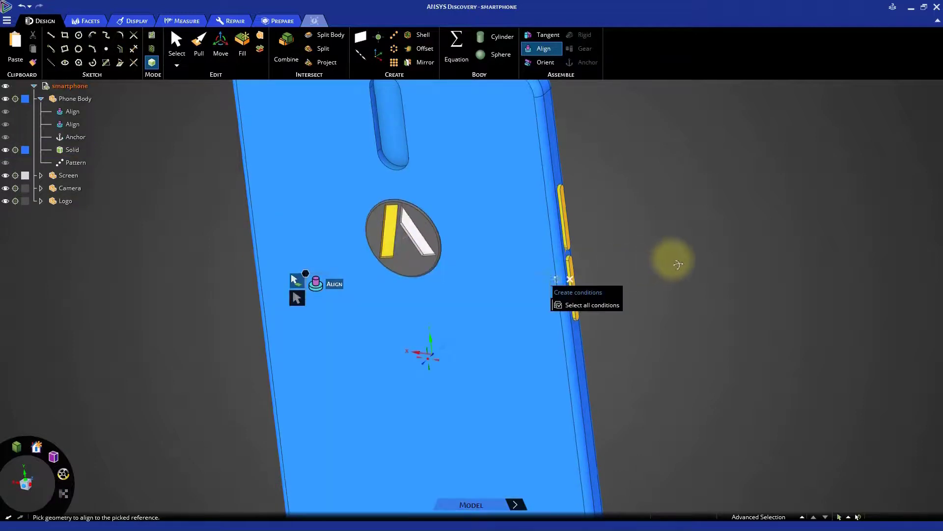
Step: Orient the logo's yellow stripe top face to the phone's top edge face
left_click(25, 481)
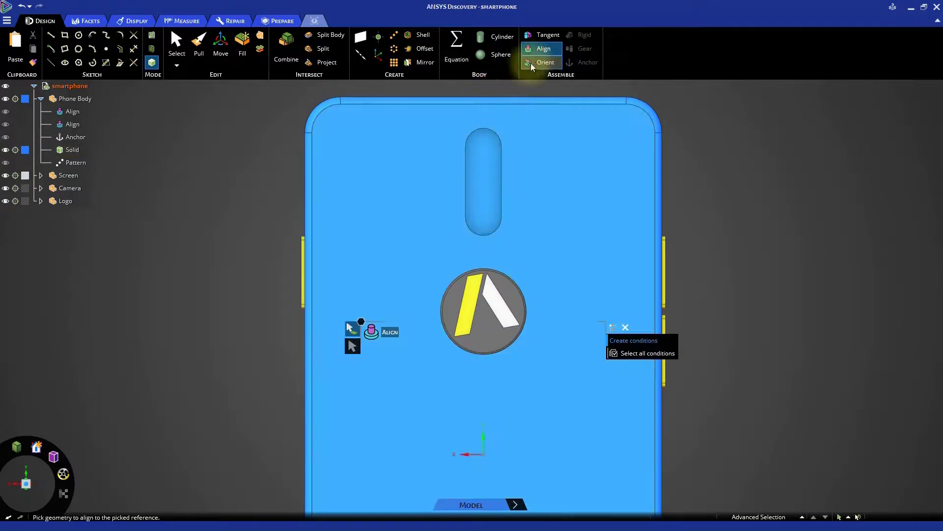
left_click(543, 64)
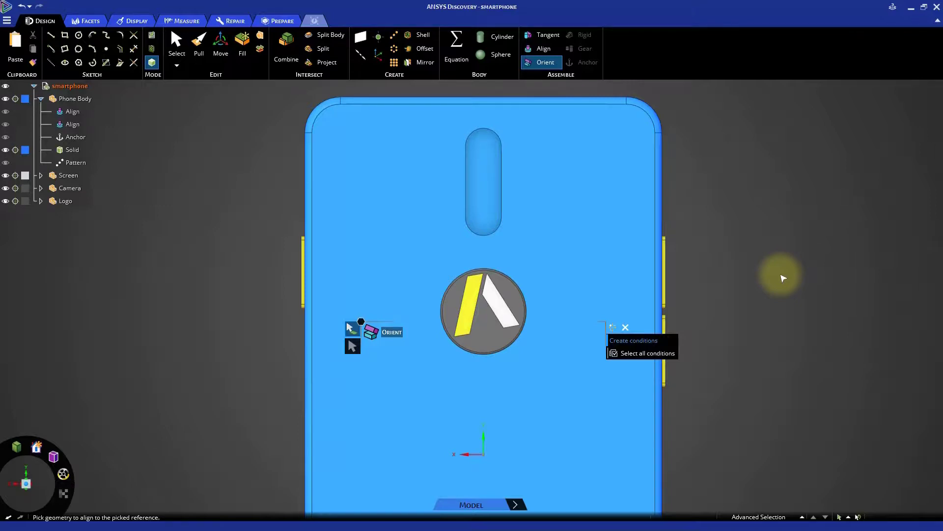
scroll(479, 287, "up", 2)
scroll(479, 288, "up", 2)
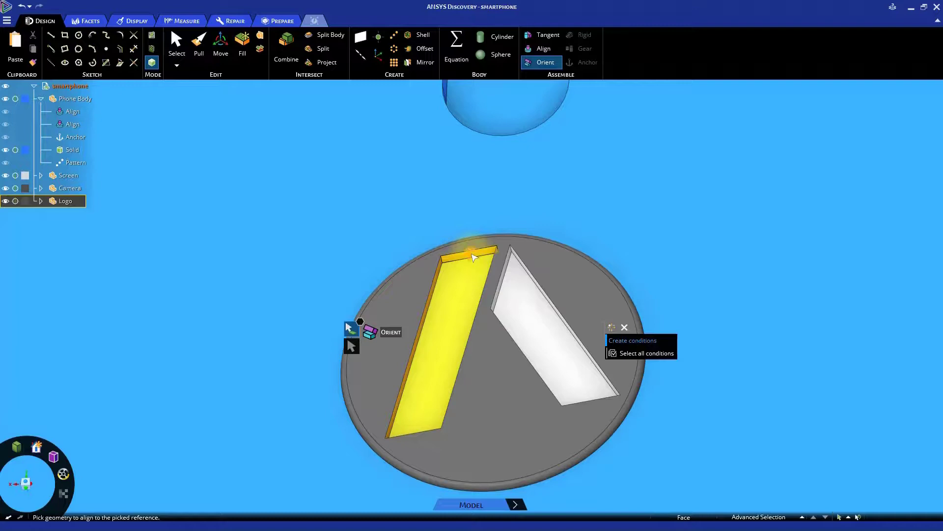
left_click(473, 256)
scroll(473, 257, "down", 5)
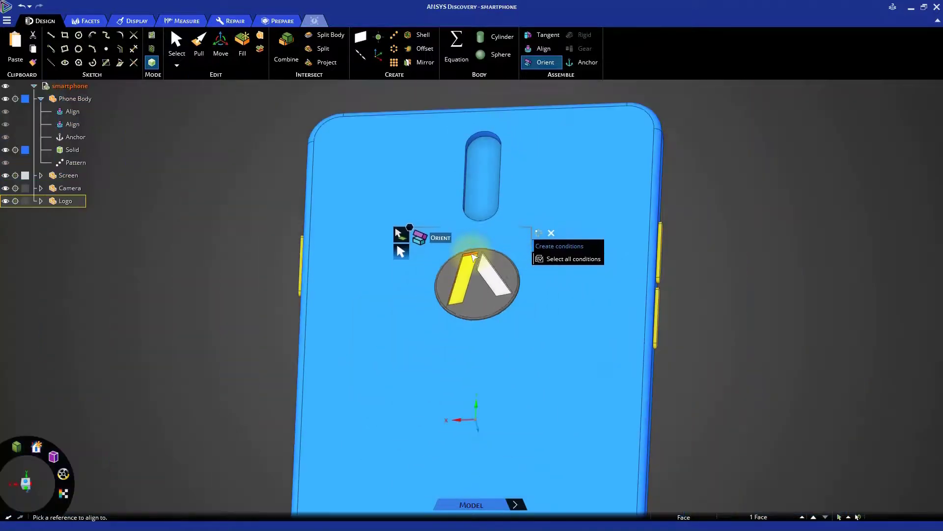
middle_click_drag(712, 196, 725, 302)
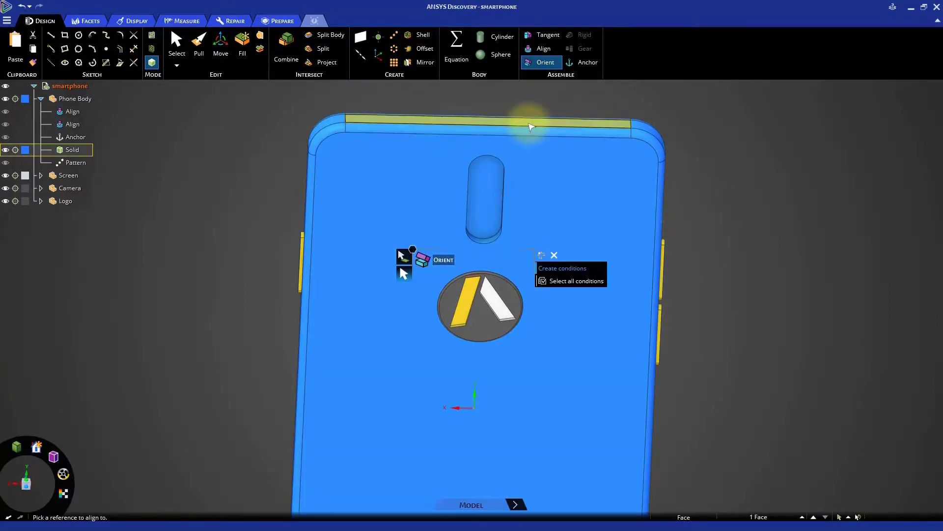
left_click(530, 126)
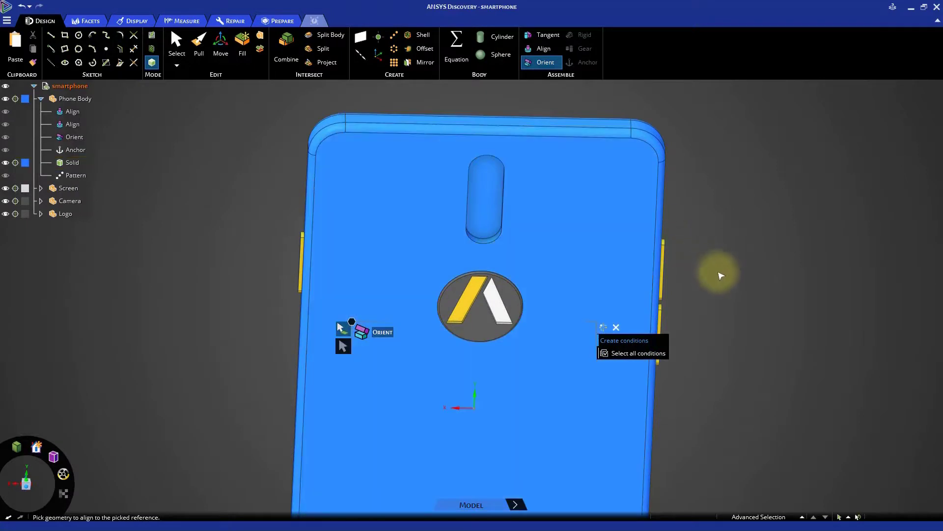
middle_click_drag(723, 277, 714, 213)
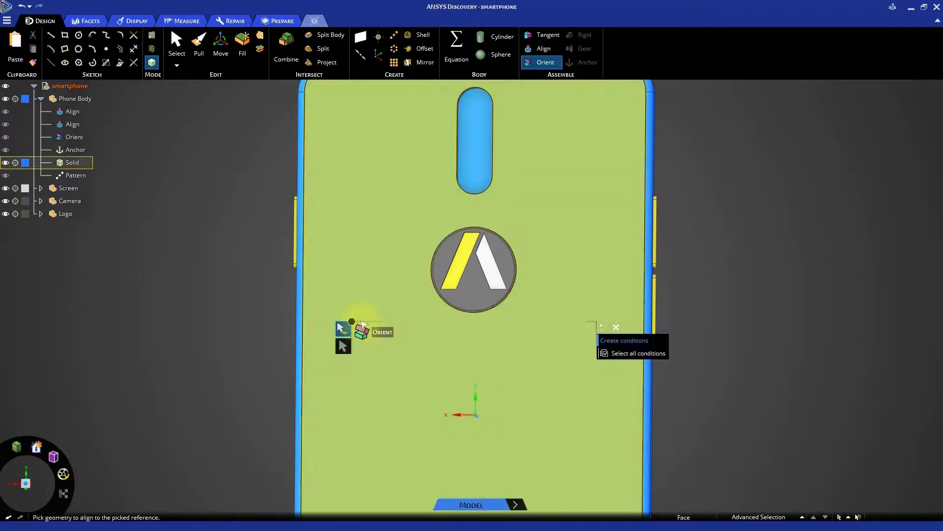
Step: Move the Camera component about 21.57 mm out onto the phone's back below the logo
right_click(354, 320)
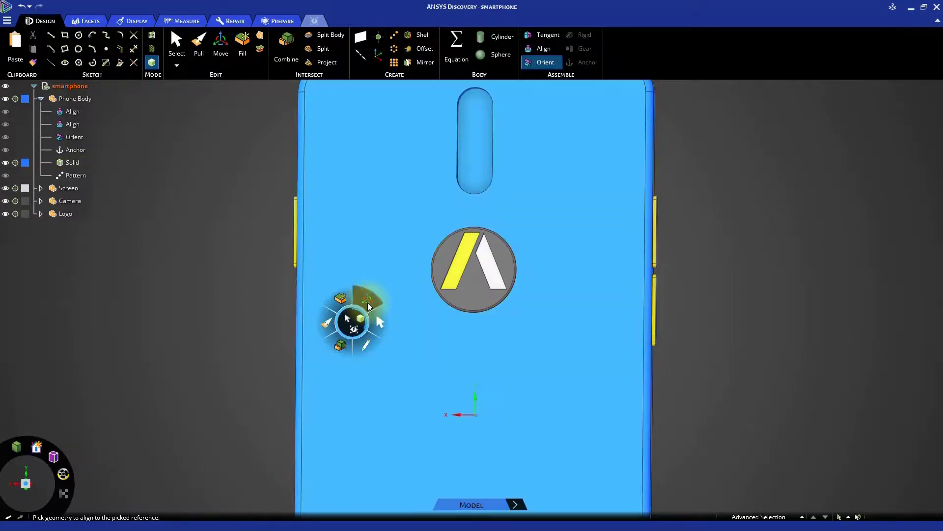
left_click(369, 306)
key("m")
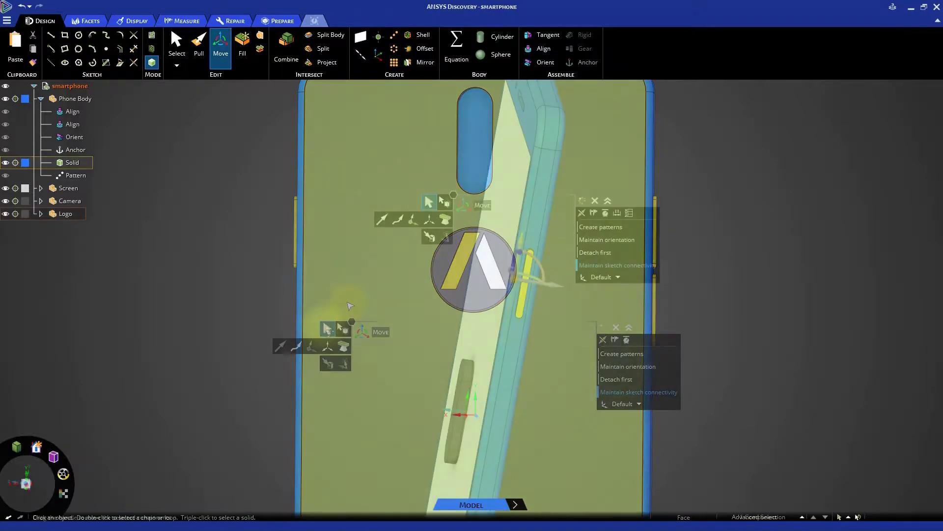
left_click(70, 200)
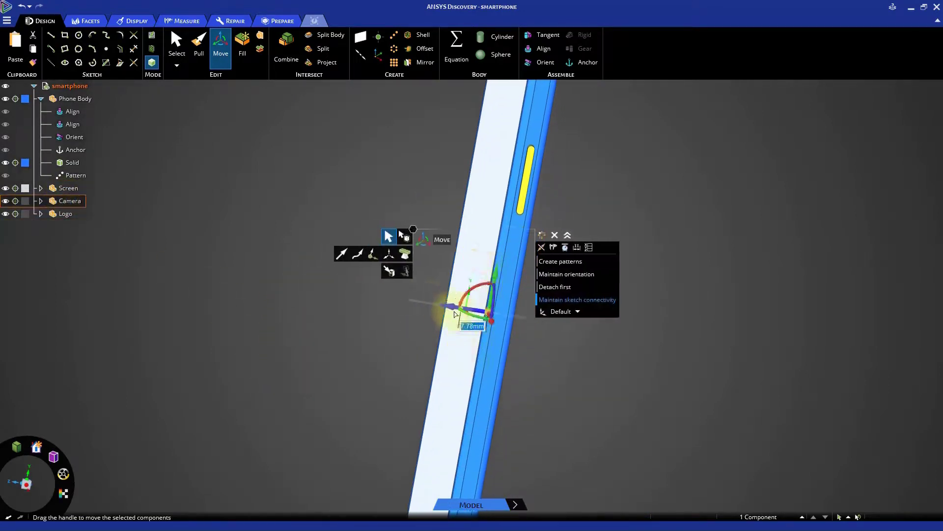
left_click_drag(453, 315, 558, 376)
middle_click_drag(558, 376, 484, 369)
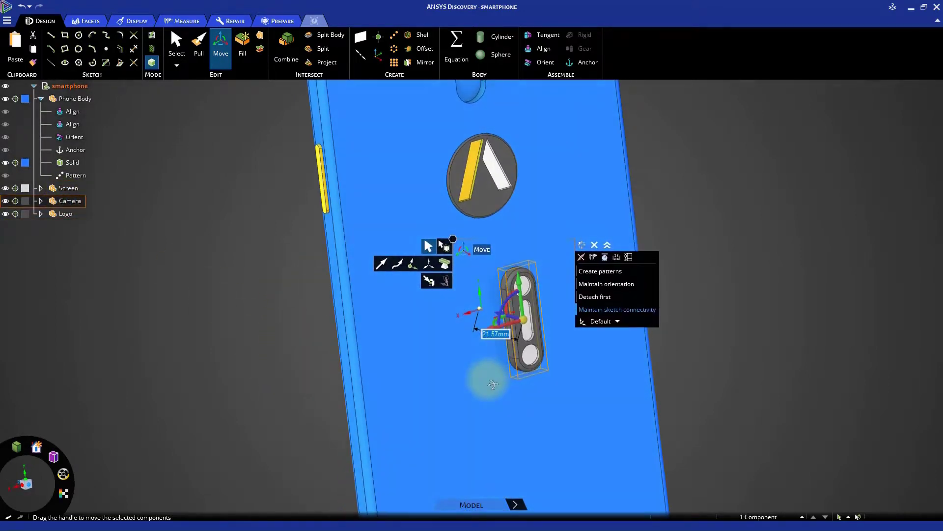
middle_click_drag(693, 396, 686, 447)
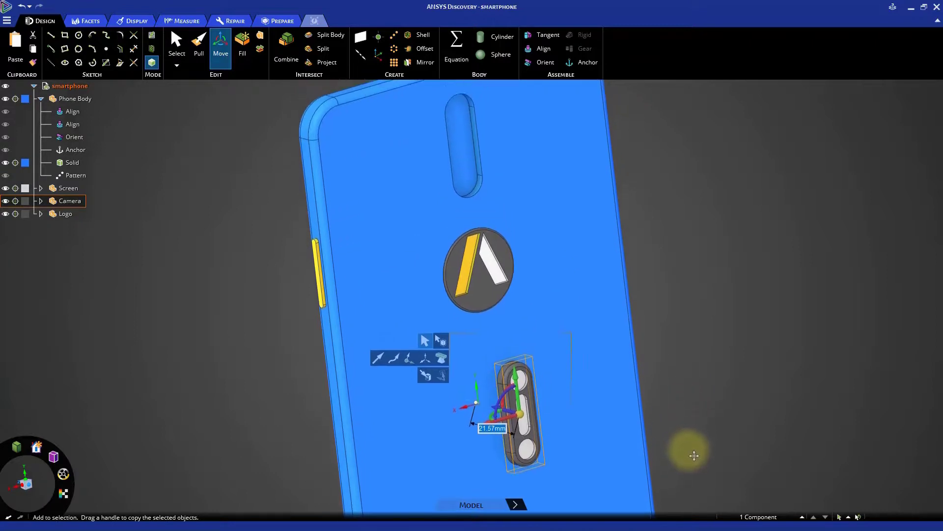
left_click(727, 400)
Step: Align the camera module's rounded end face beside the top slot
left_click(575, 136)
left_click(543, 47)
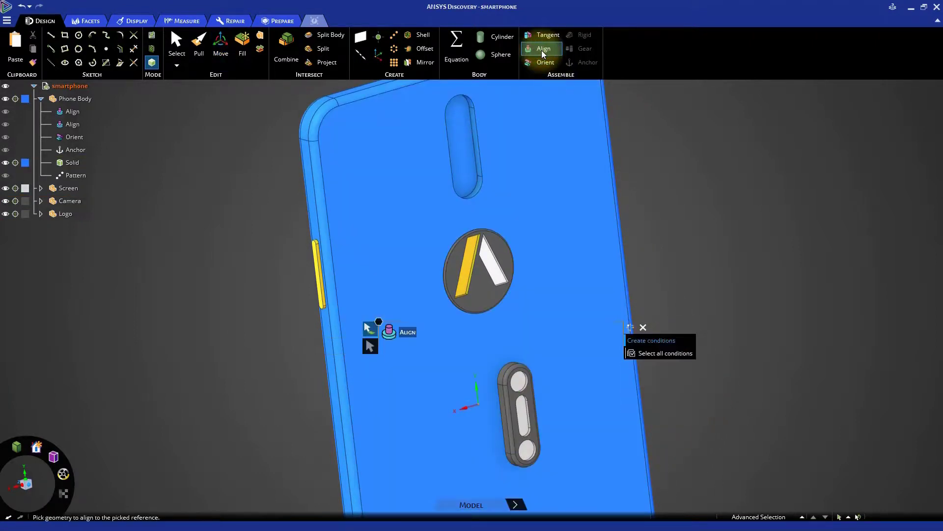
middle_click_drag(684, 417, 680, 393)
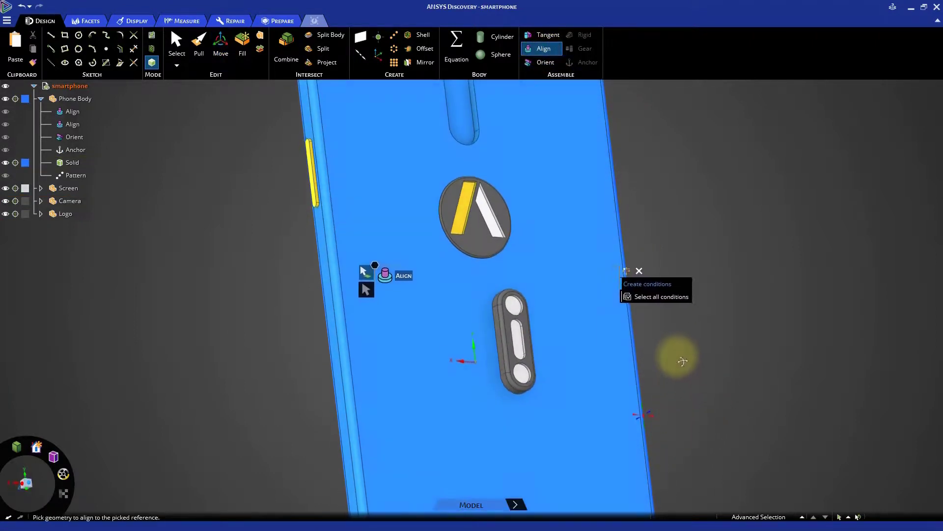
left_click(508, 373)
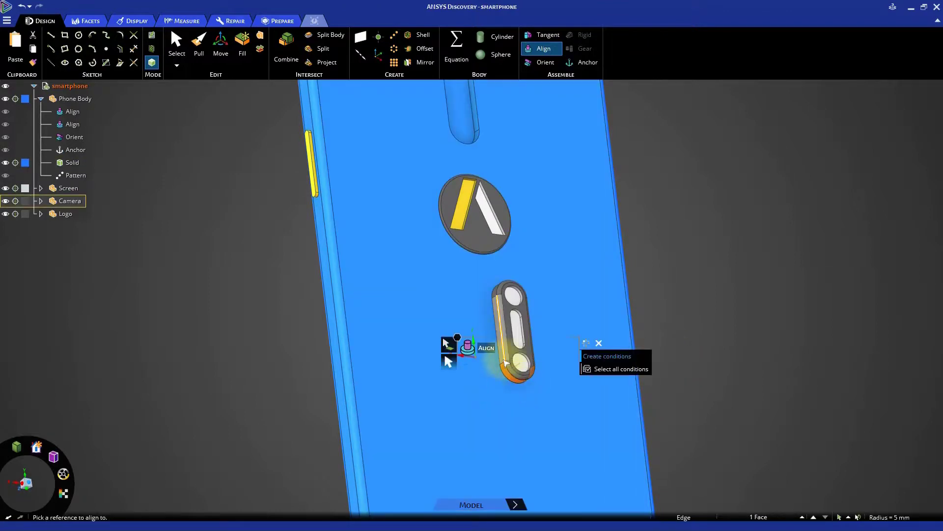
middle_click_drag(538, 231, 480, 167)
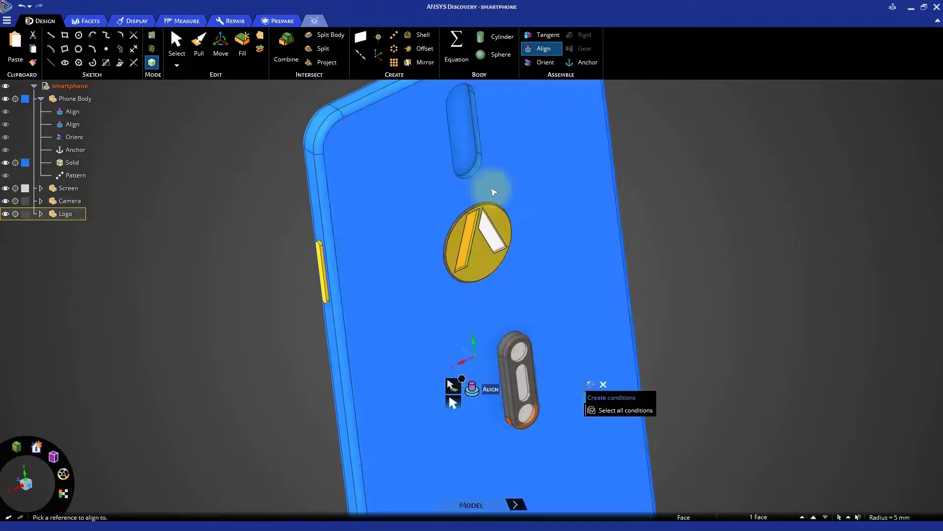
left_click(480, 167)
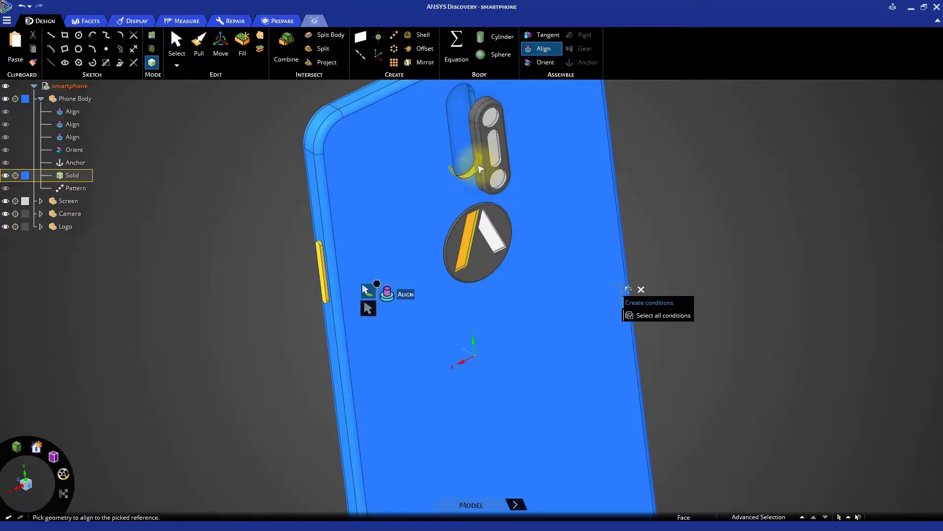
Step: Align the camera's top rounded end to the slot edge
middle_click_drag(712, 224, 712, 305)
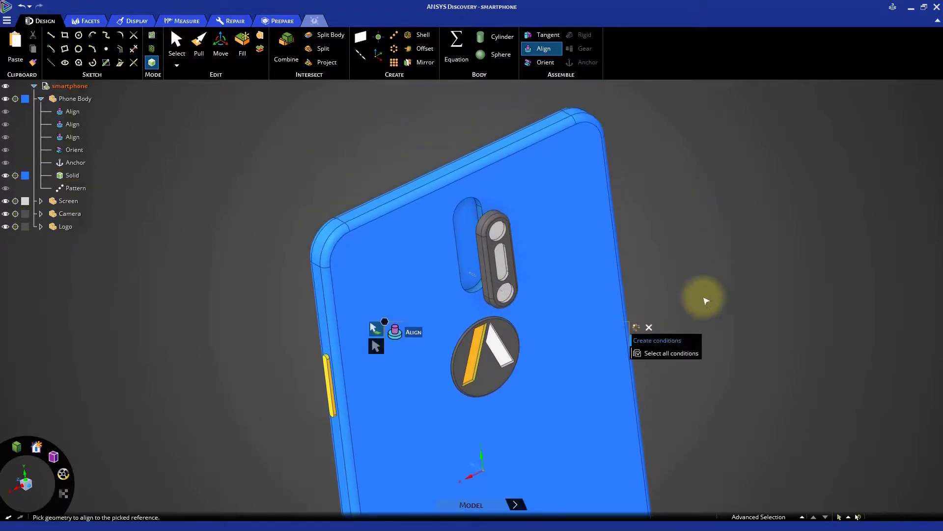
scroll(495, 219, "up", 2)
middle_click_drag(495, 219, 486, 217)
left_click(487, 218)
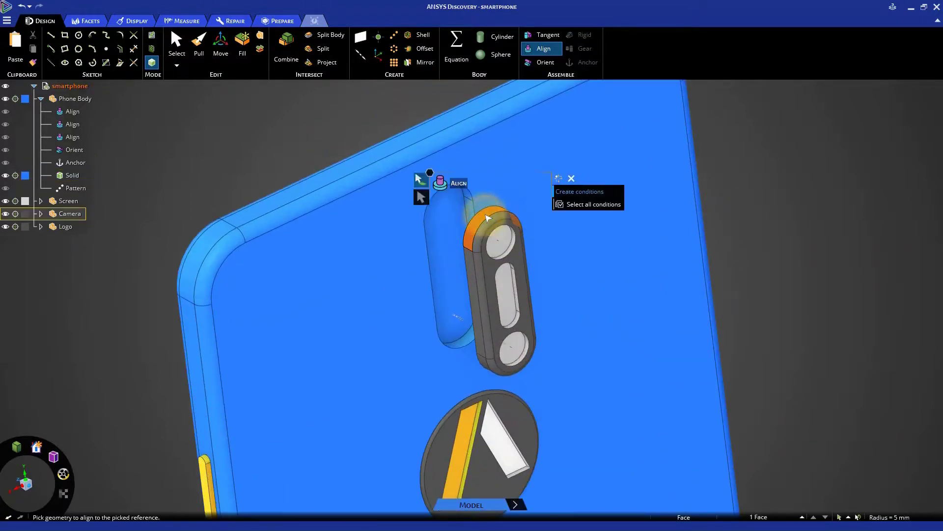
middle_click_drag(492, 180, 497, 153)
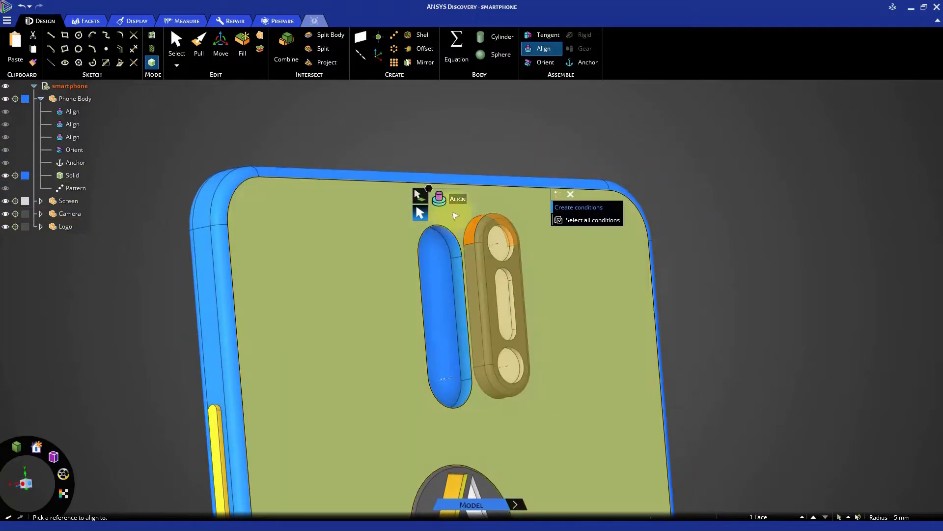
left_click(451, 241)
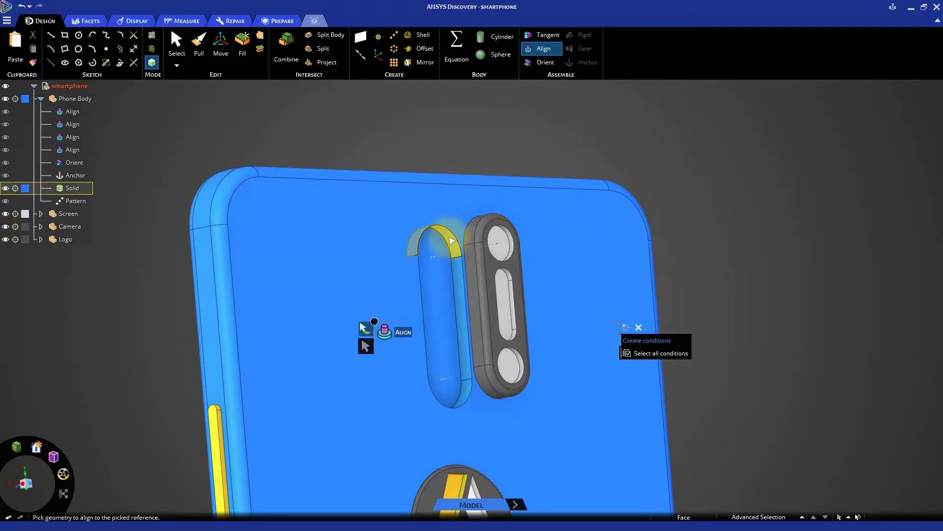
Step: Align the camera module's side face with the slot to seat it
mouse_move(723, 267)
middle_mouse_down()
mouse_move(507, 310)
mouse_move(618, 314)
middle_mouse_up()
left_click(626, 284)
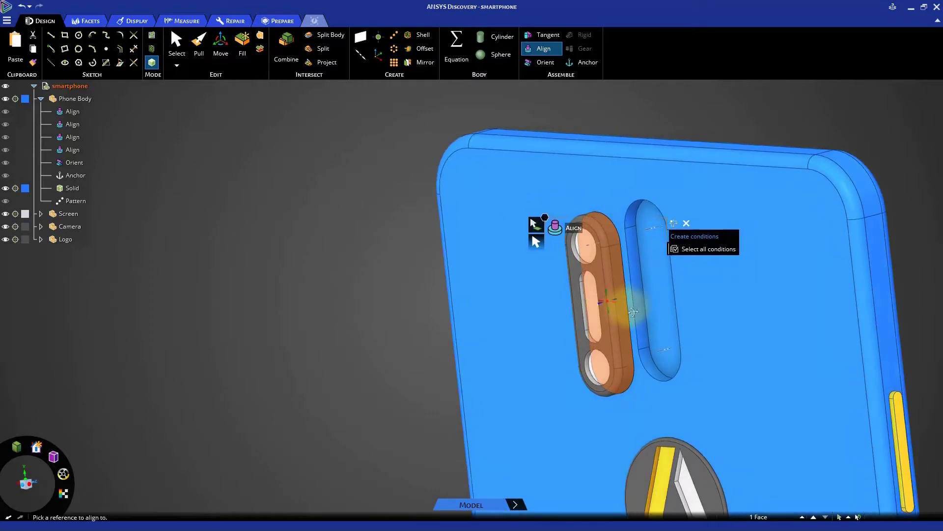
left_click(659, 288)
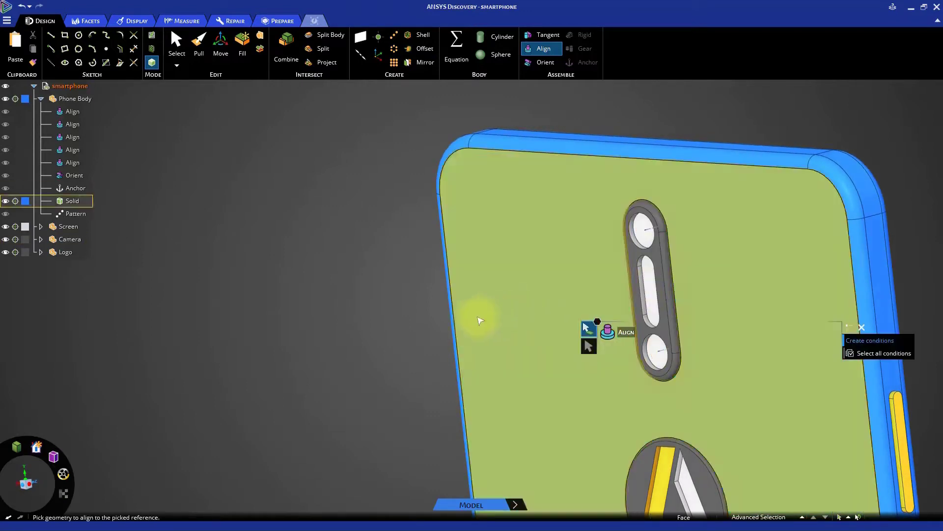
left_click(372, 317)
Step: Exit the alignment tool and show the assembled phone in the home isometric view
left_click(283, 398)
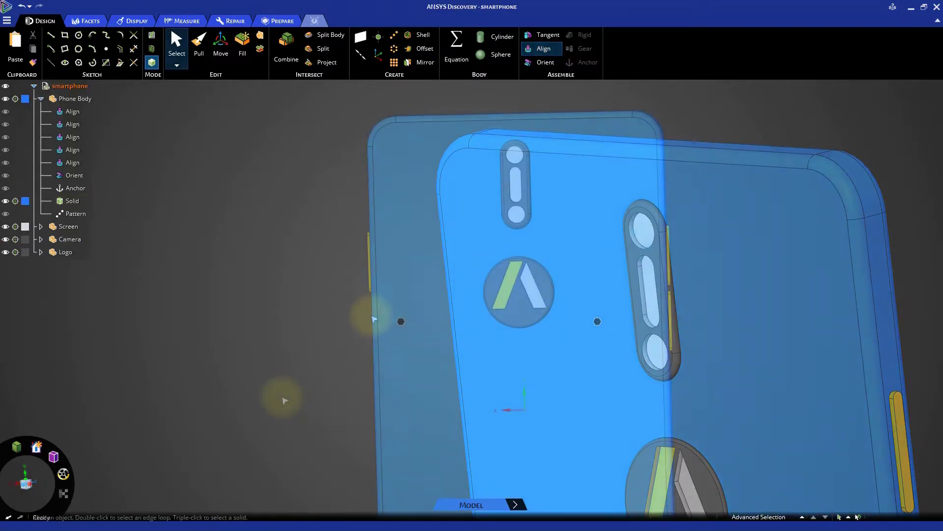
key("h")
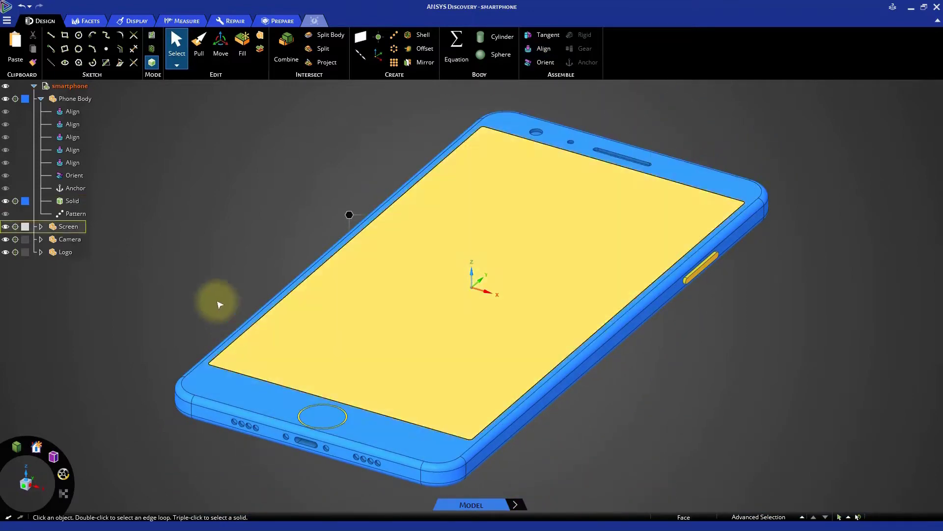
left_click(8, 21)
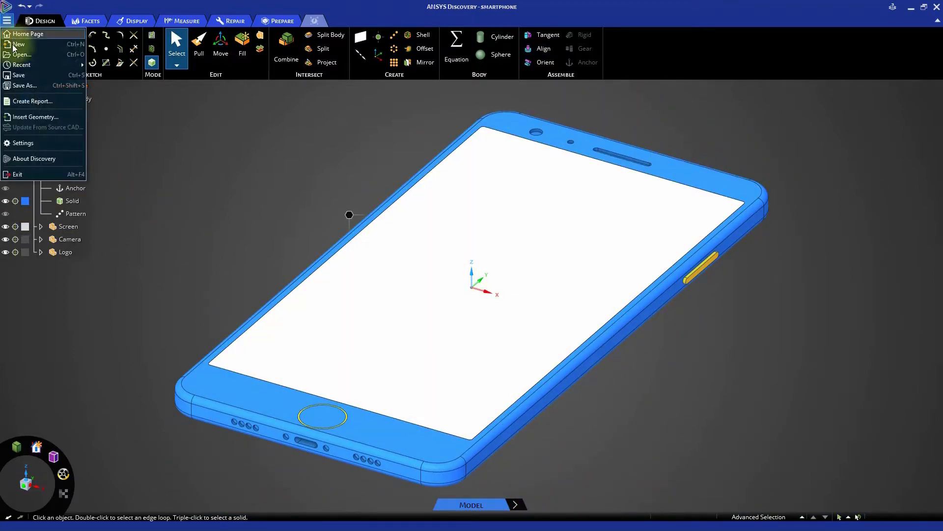
left_click(52, 107)
left_click(170, 189)
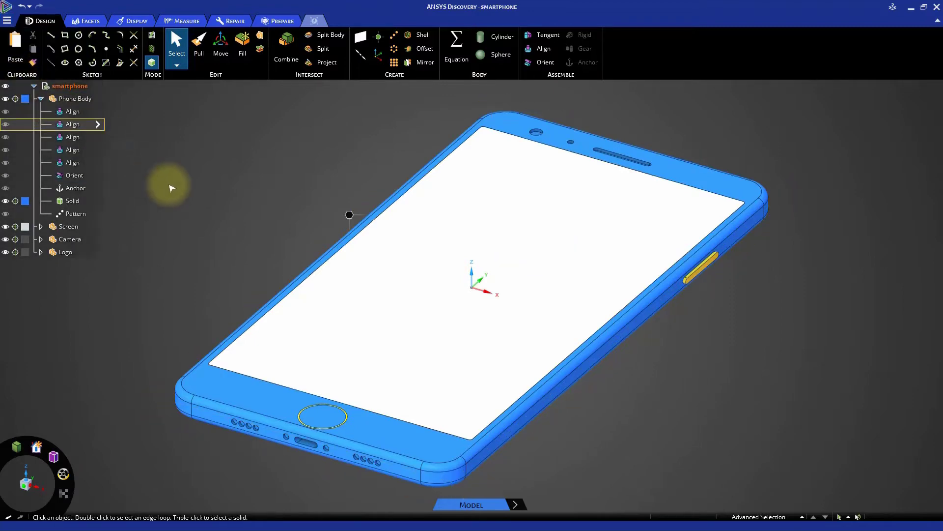